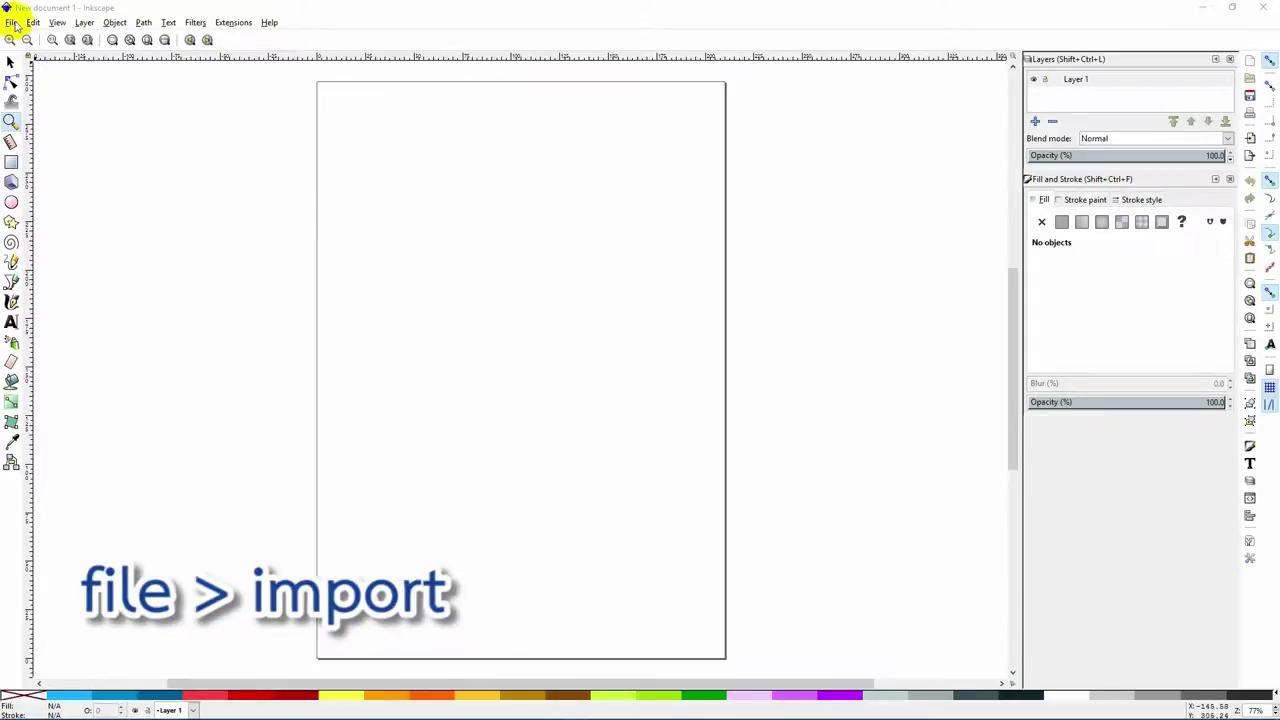
Import the blue owl PNG from the Desktop as an embedded image, with DPI from file and rendering mode None (auto)
{"action": "left_click", "coordinate": [10, 22]}
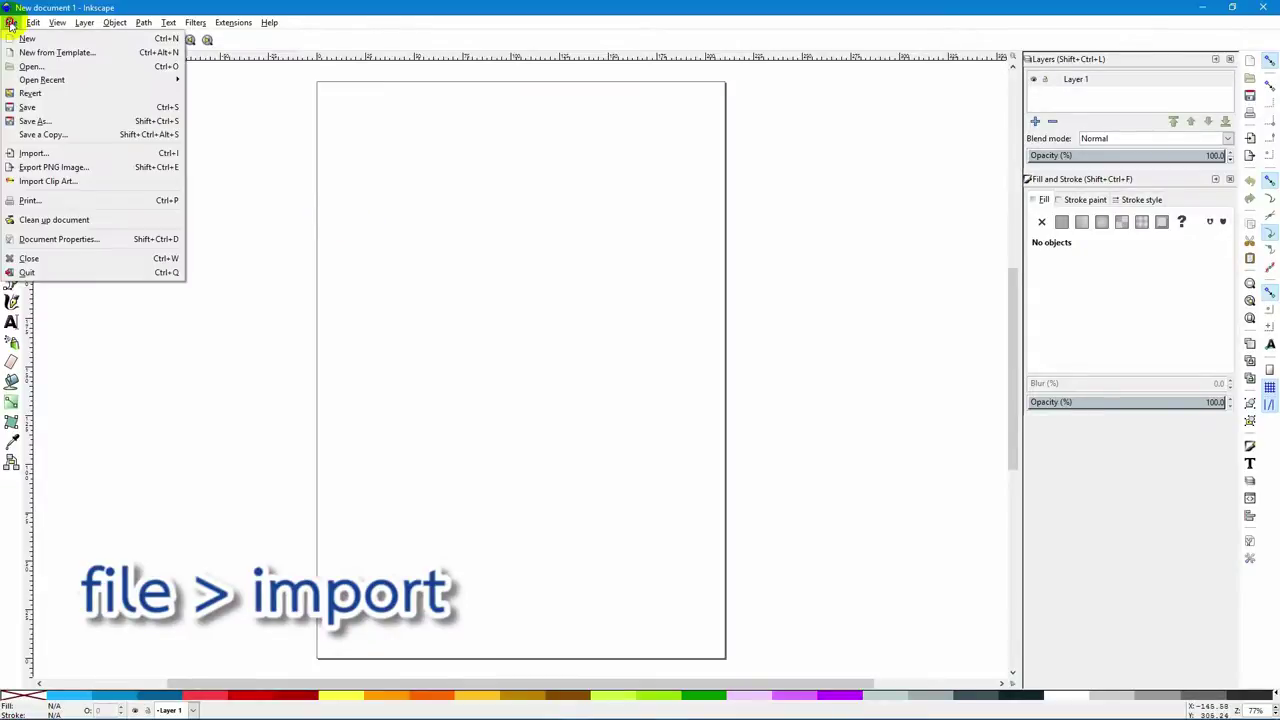
{"action": "left_click", "coordinate": [30, 153]}
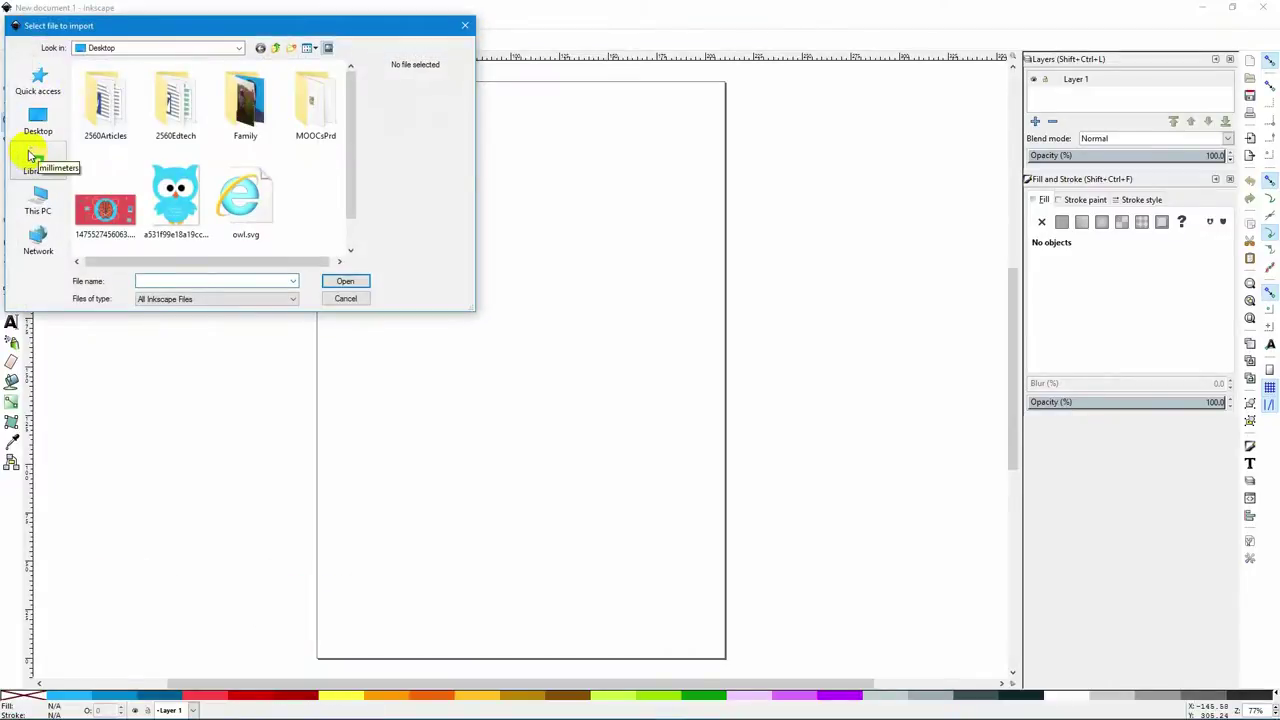
{"action": "left_click", "coordinate": [172, 204]}
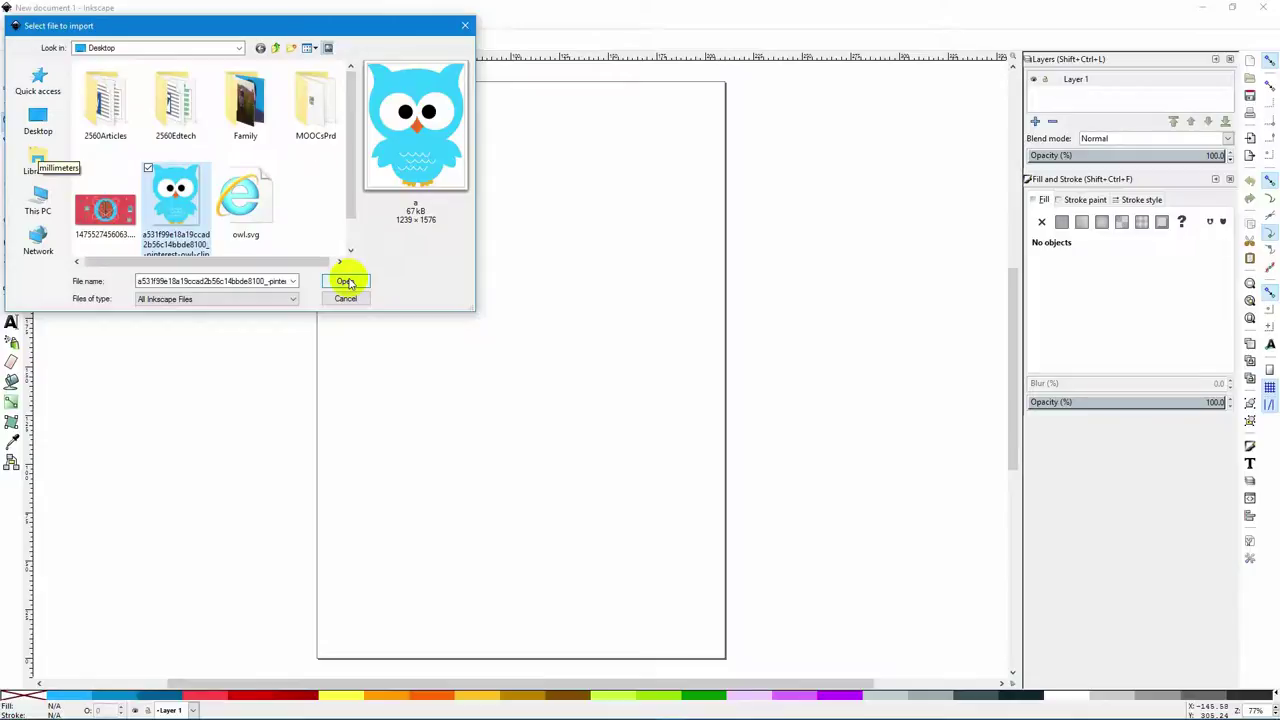
{"action": "left_click", "coordinate": [346, 282]}
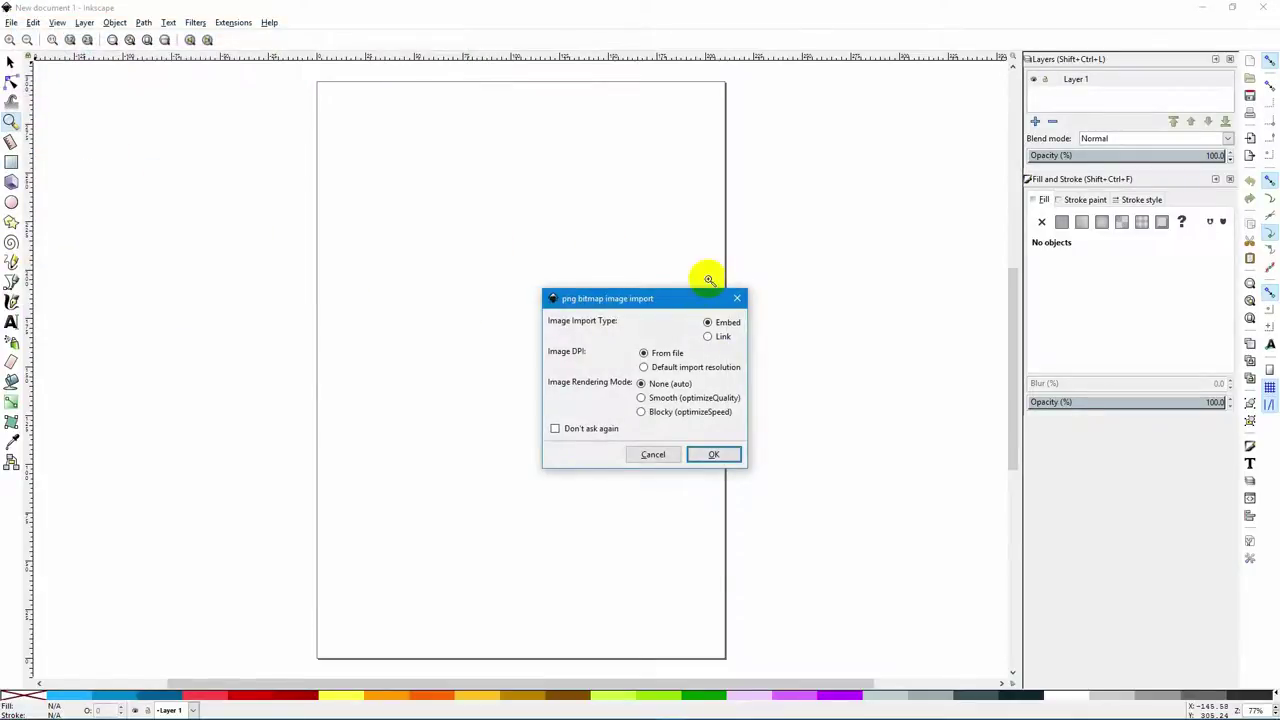
{"action": "left_click_drag", "start_coordinate": [677, 295], "coordinate": [590, 118]}
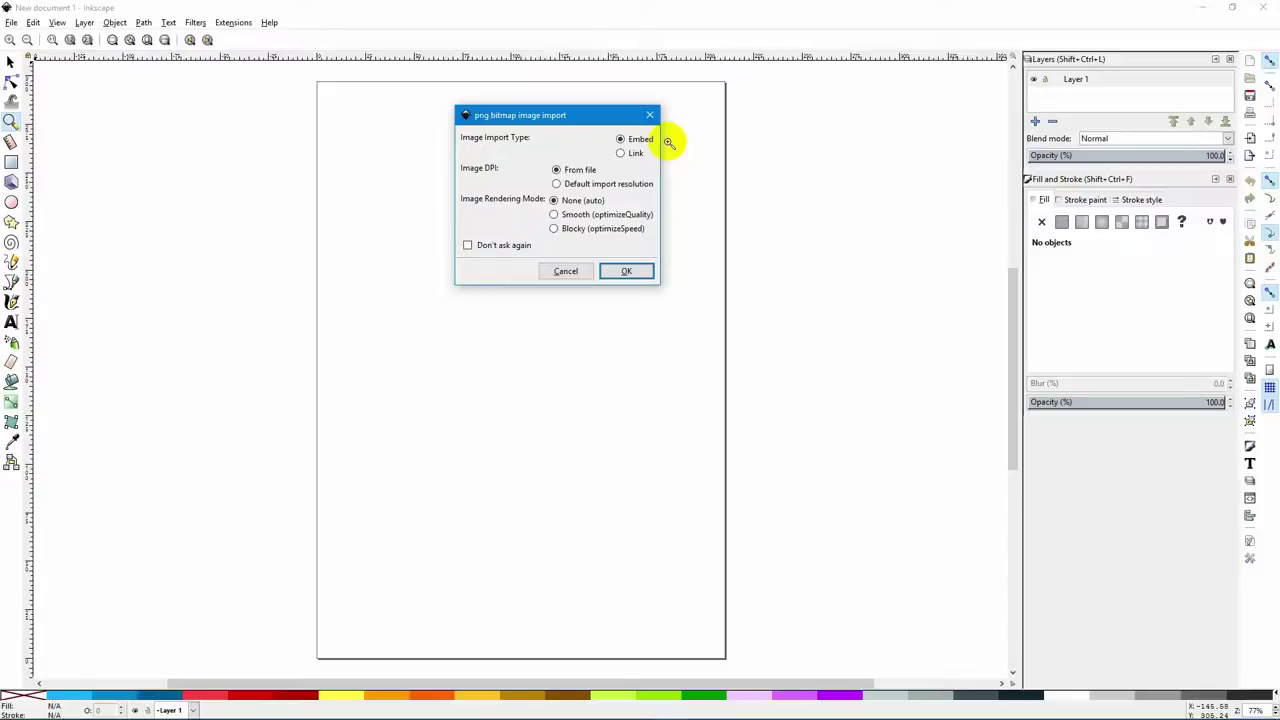
{"action": "left_click", "coordinate": [621, 154]}
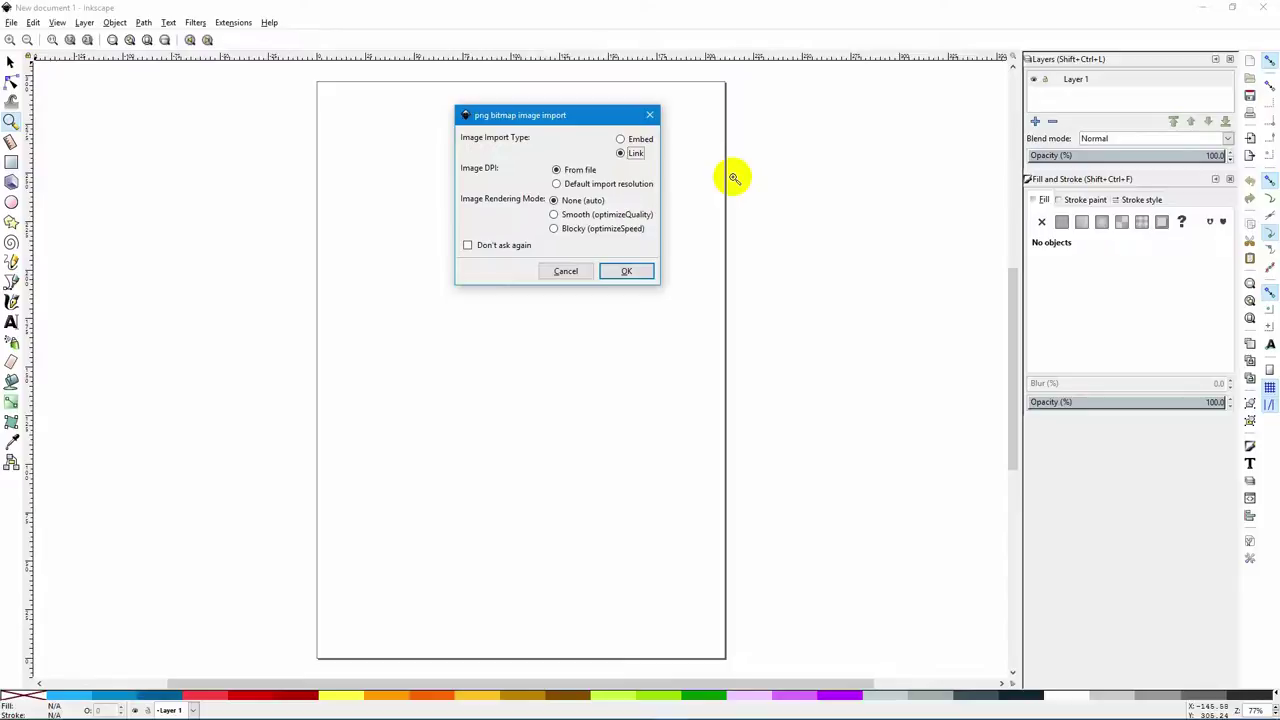
{"action": "left_click", "coordinate": [620, 139]}
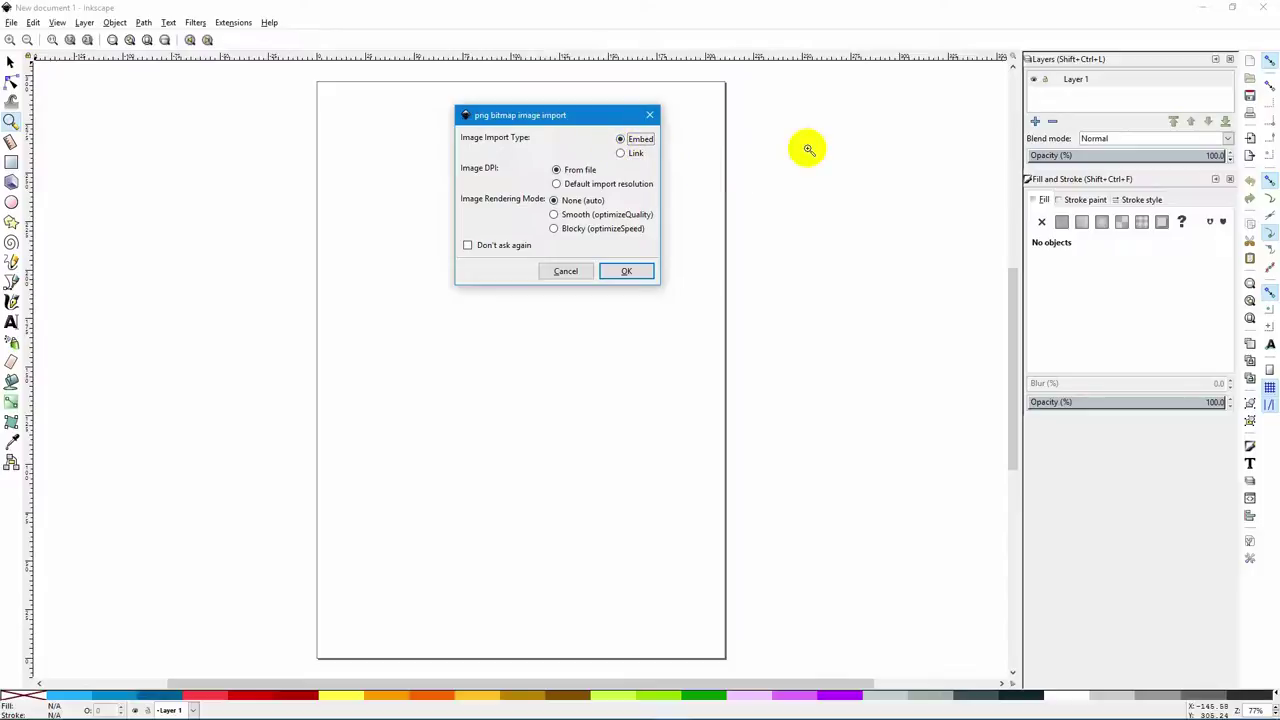
{"action": "left_click", "coordinate": [627, 272]}
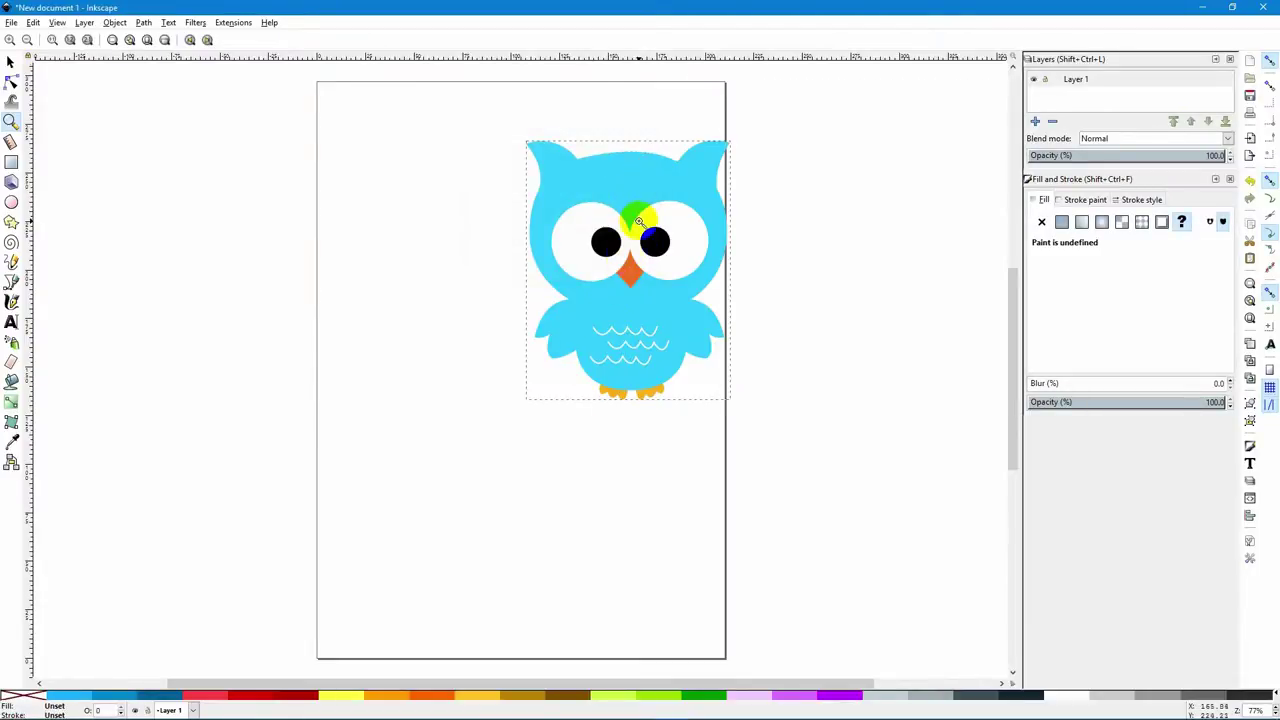
Move the imported owl image up into the page's upper-right corner
{"action": "left_click", "coordinate": [10, 60]}
{"action": "left_click", "coordinate": [588, 196]}
{"action": "left_click_drag", "start_coordinate": [636, 186], "coordinate": [626, 138]}
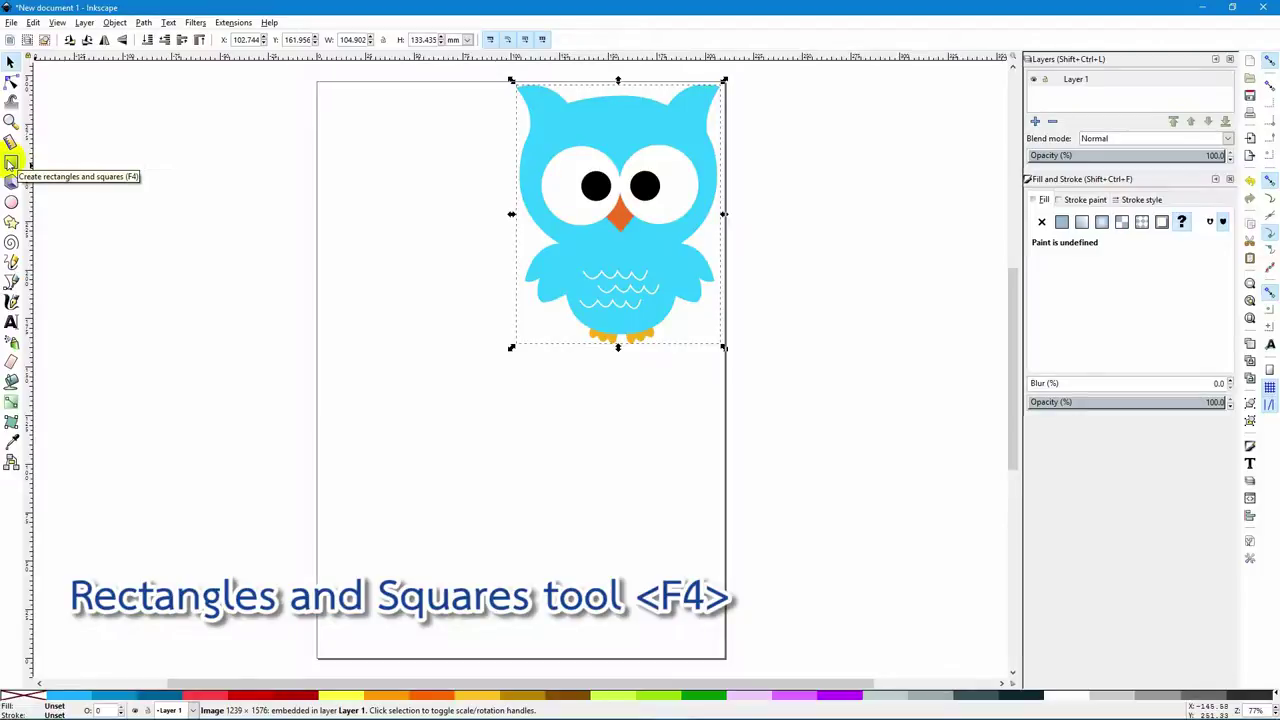
Draw a square about 6.2 mm wide on the blank area beside the owl and move it near the page's upper-left corner
{"action": "left_click", "coordinate": [10, 163]}
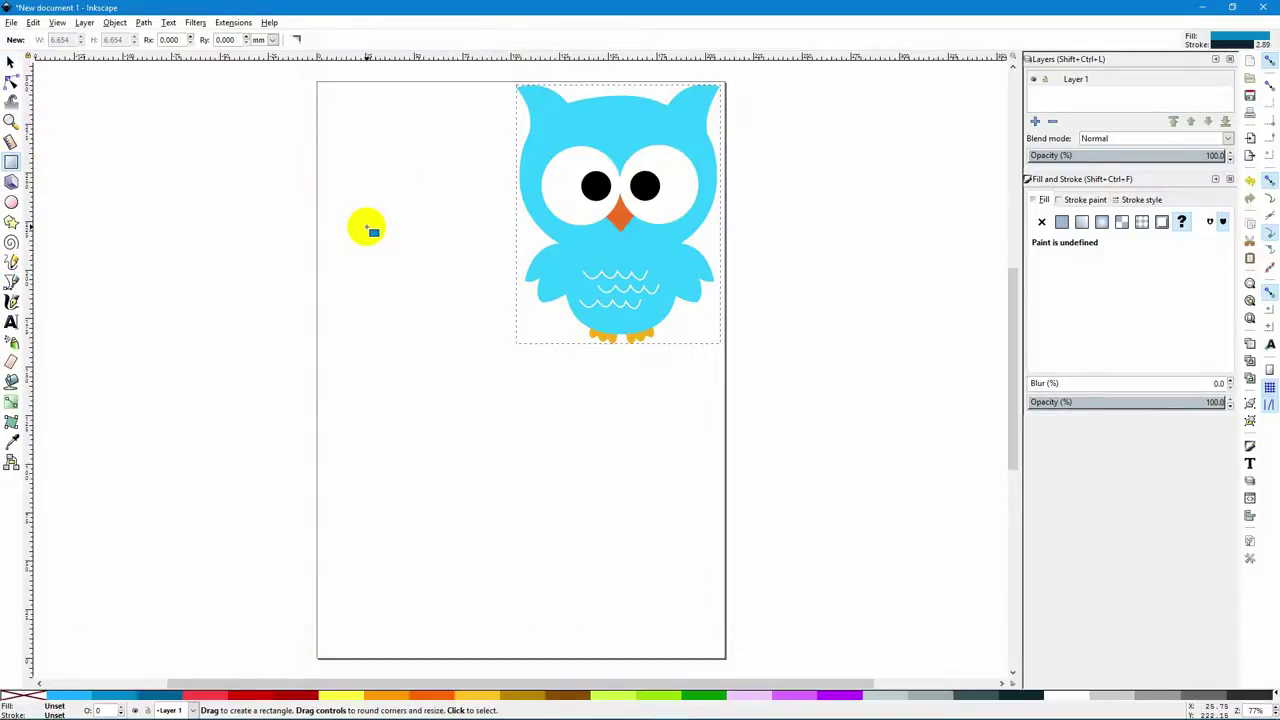
{"action": "mouse_move", "coordinate": [338, 233]}
{"action": "left_mouse_down"}
{"action": "mouse_move", "coordinate": [430, 323]}
{"action": "mouse_move", "coordinate": [351, 247]}
{"action": "left_mouse_up"}
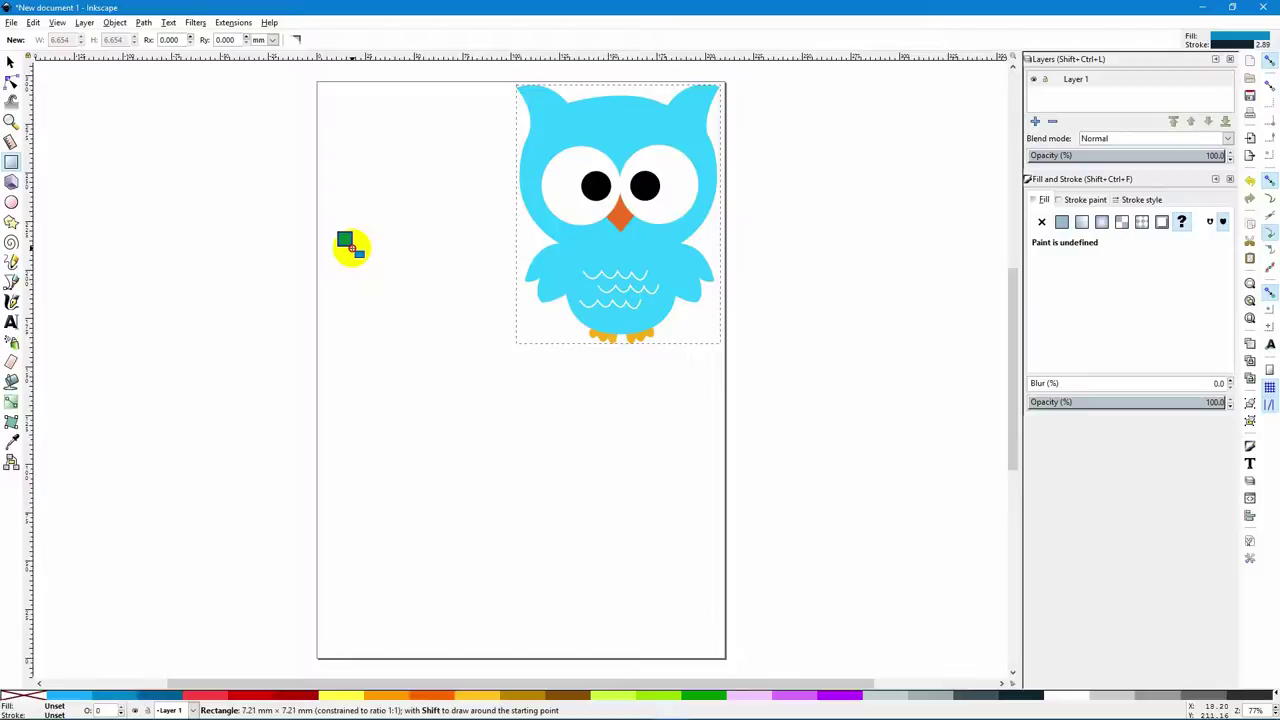
{"action": "left_click_drag", "start_coordinate": [351, 247], "coordinate": [350, 247]}
{"action": "left_click_drag", "start_coordinate": [350, 246], "coordinate": [350, 246]}
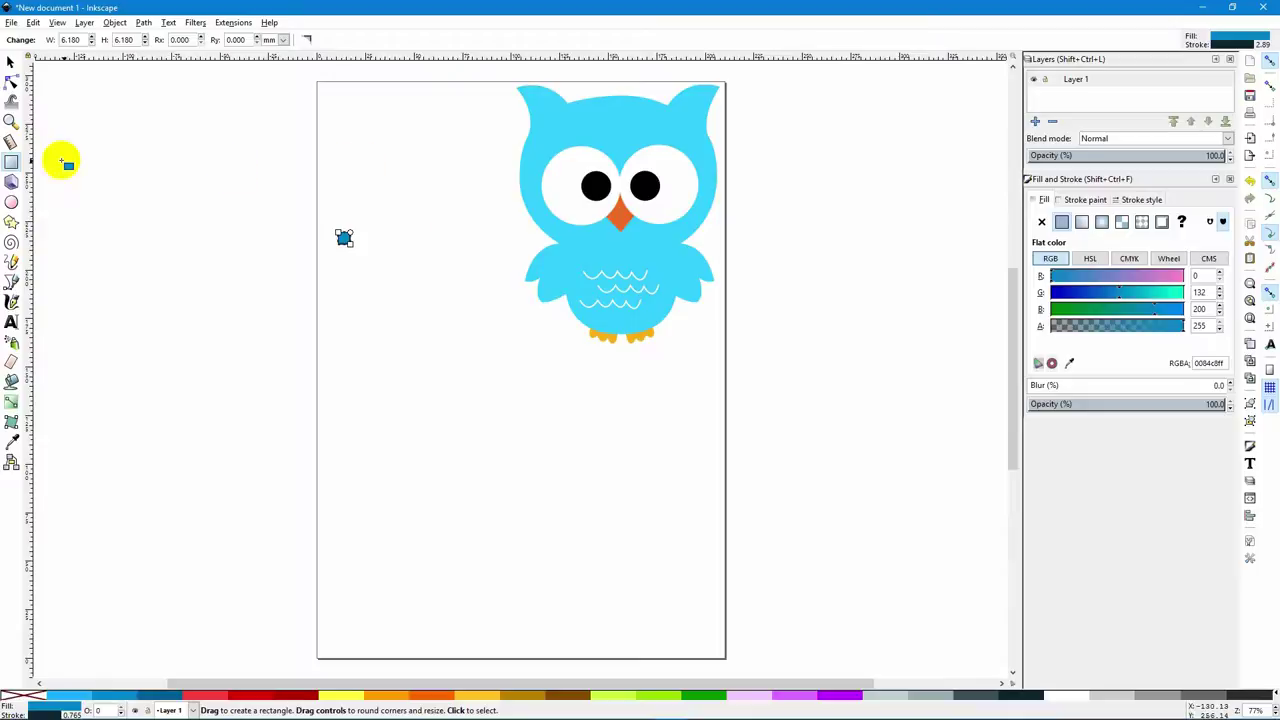
{"action": "left_click", "coordinate": [11, 63]}
{"action": "left_click_drag", "start_coordinate": [345, 238], "coordinate": [367, 141]}
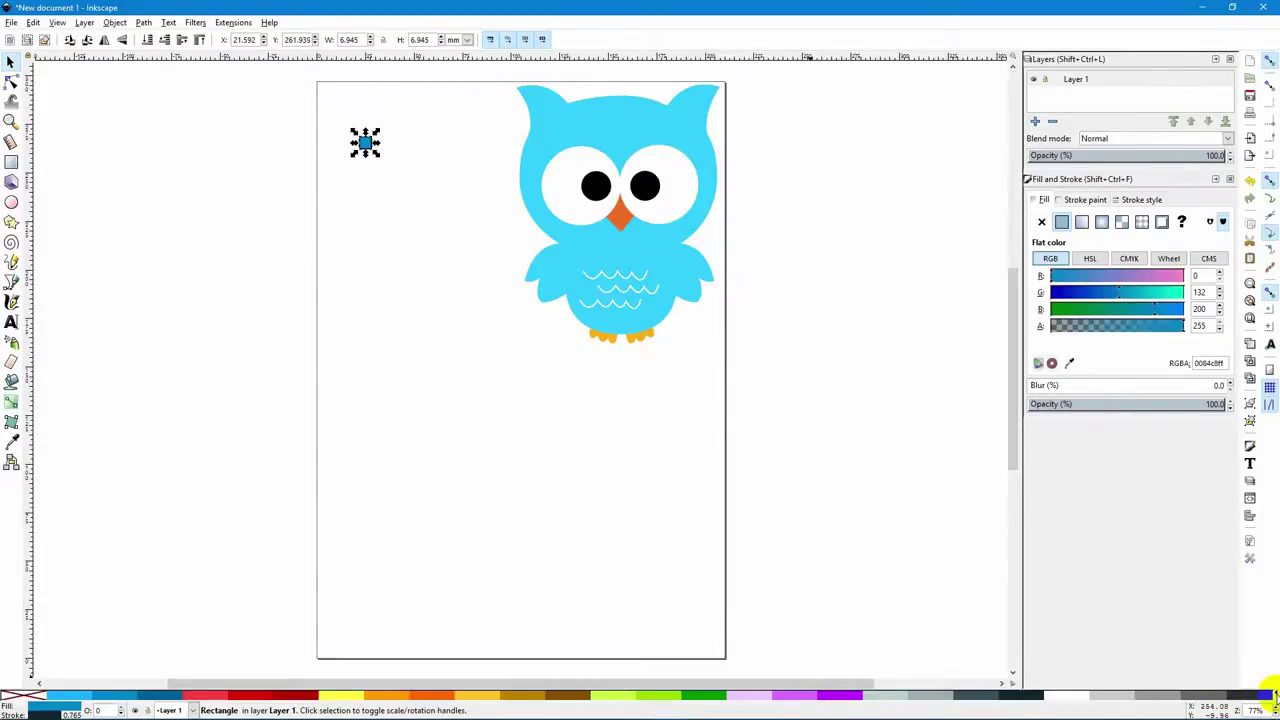
Try the Tango icons and Android icon colour palettes and return to the Echo Icon Theme Palette
{"action": "left_click", "coordinate": [1275, 696]}
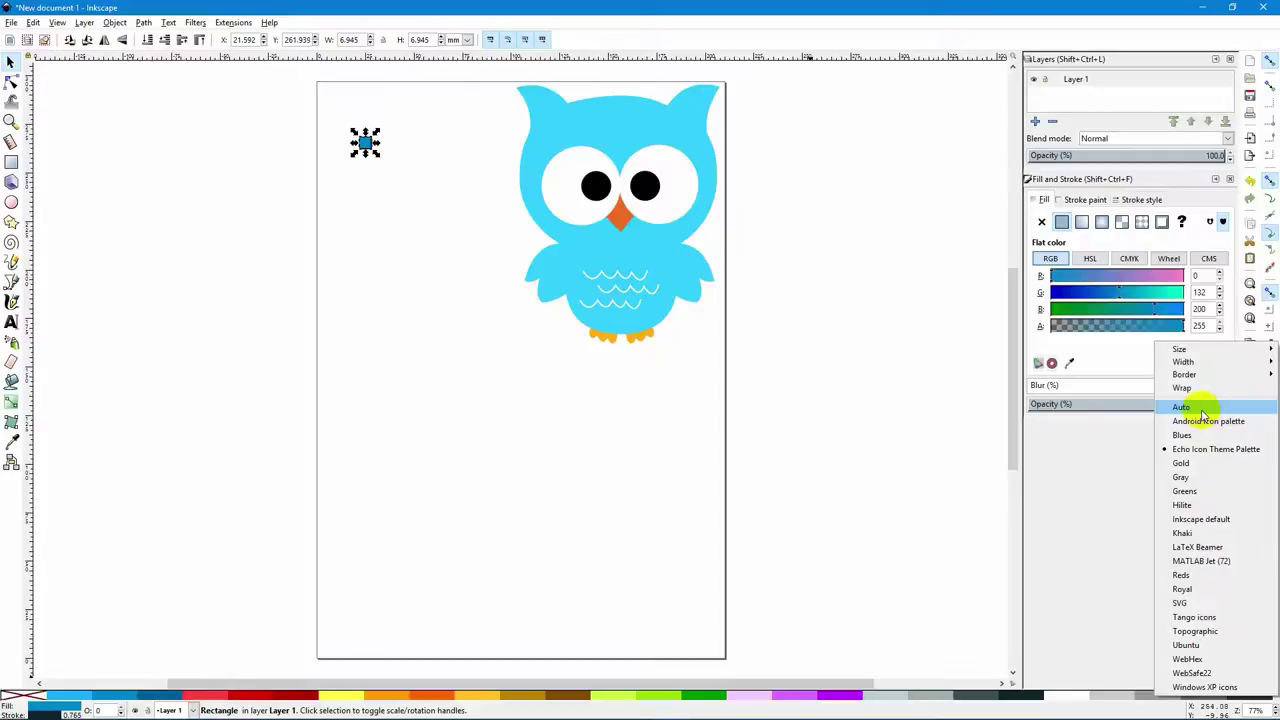
{"action": "left_click", "coordinate": [1192, 619]}
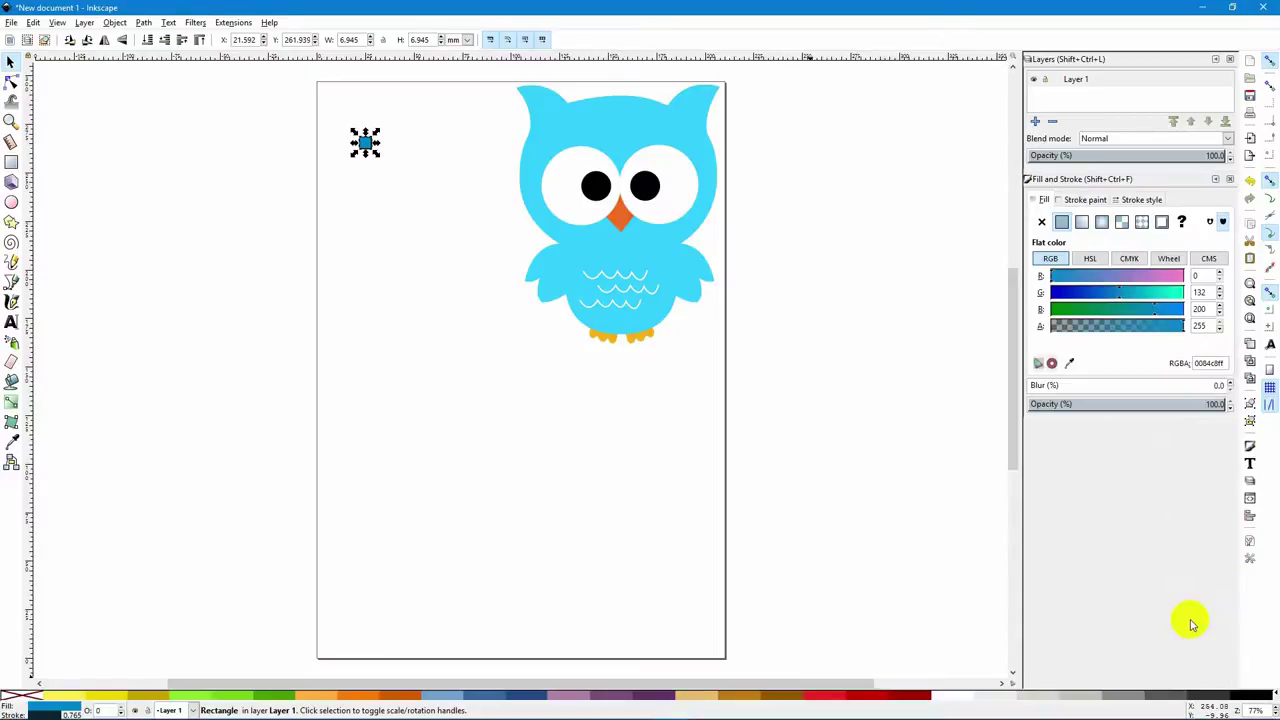
{"action": "left_click", "coordinate": [1274, 698]}
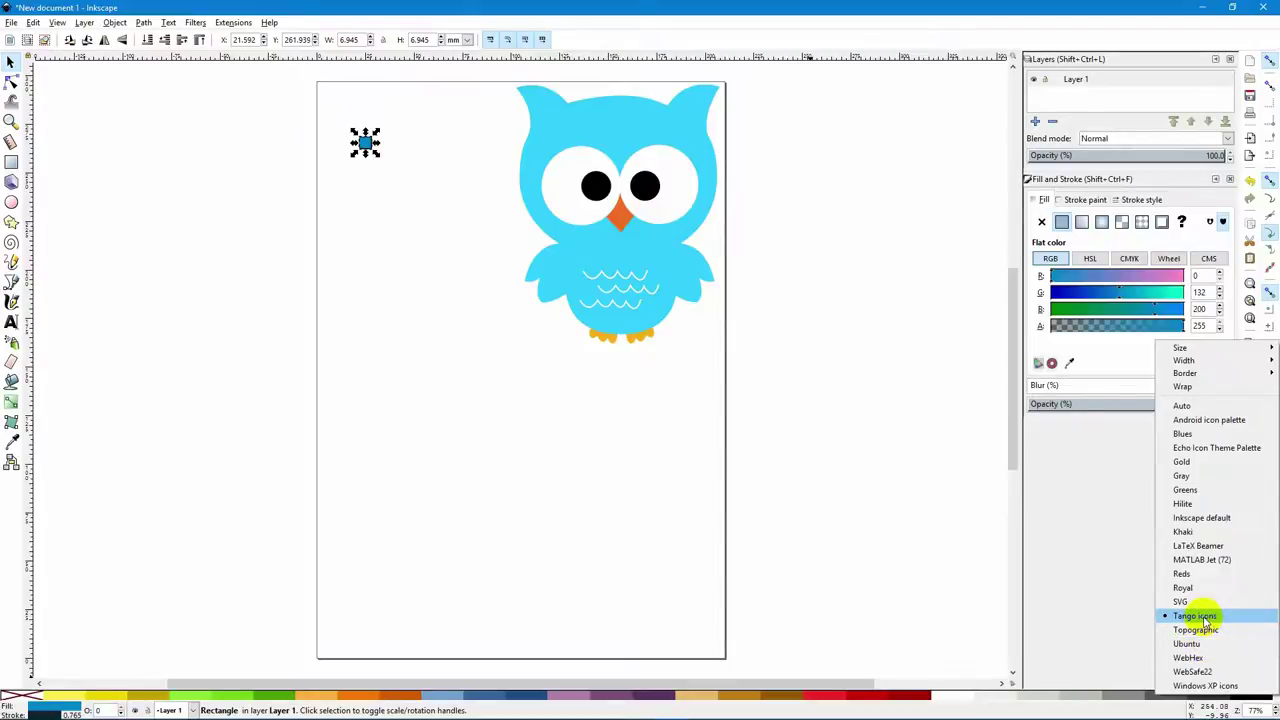
{"action": "left_click", "coordinate": [1190, 587]}
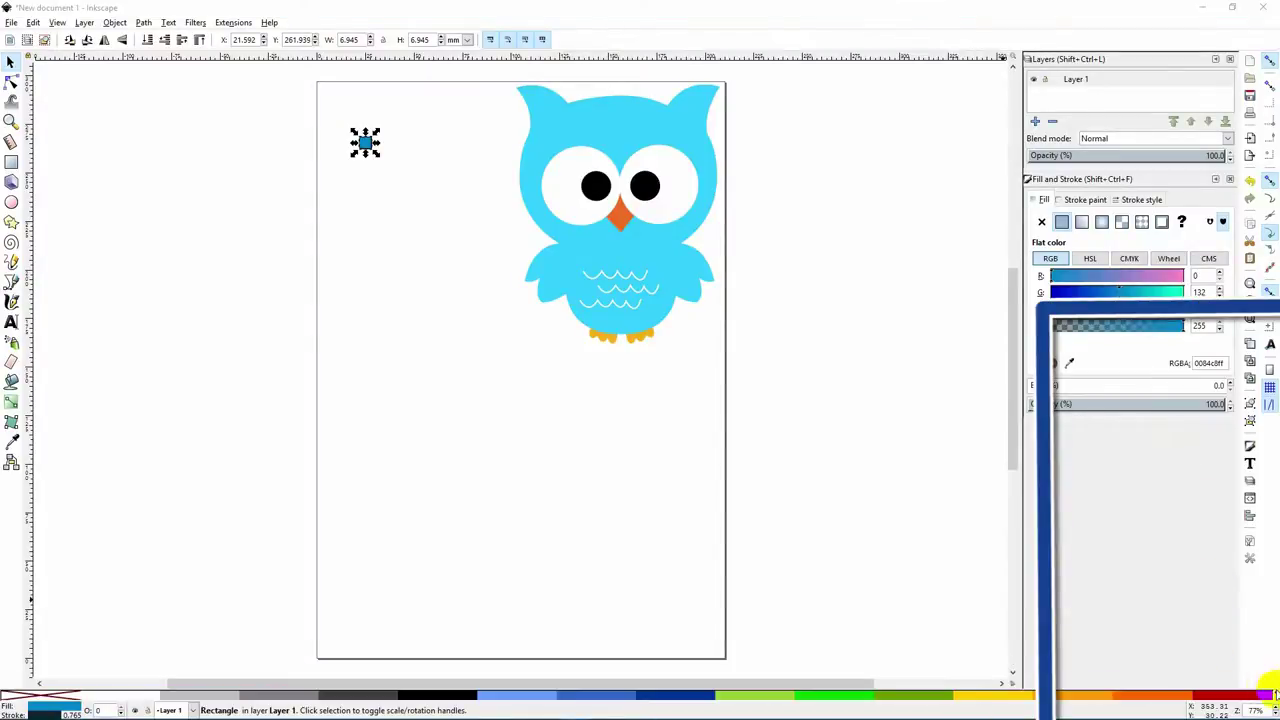
{"action": "left_click", "coordinate": [1275, 693]}
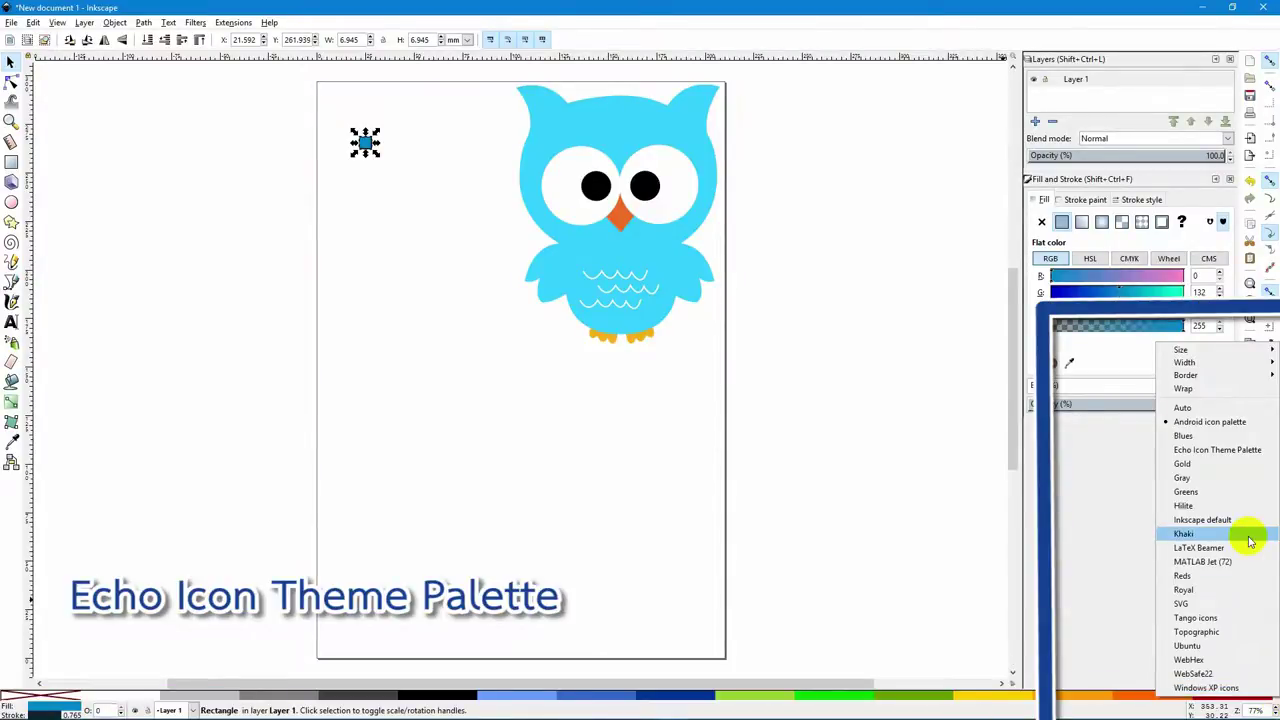
{"action": "left_click", "coordinate": [1240, 452]}
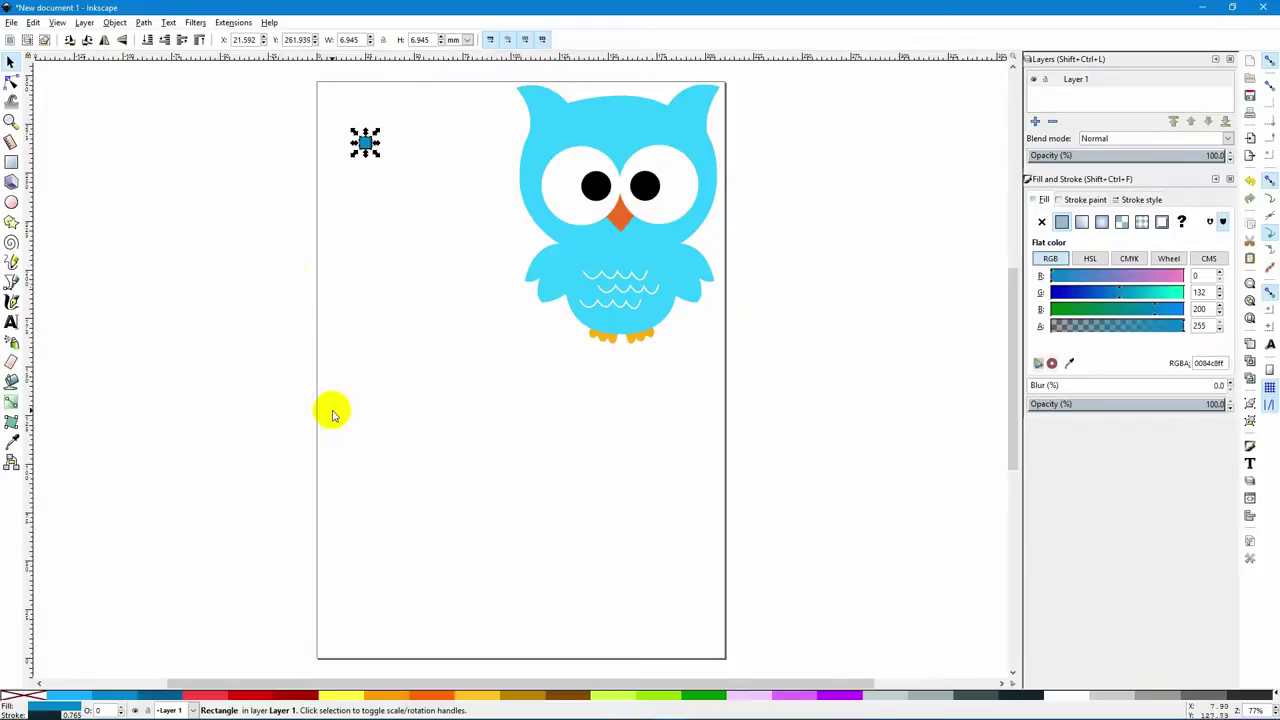
Move the small square close to the owl's head and fill it with the light blue swatch 19aeffff
{"action": "left_click_drag", "start_coordinate": [364, 144], "coordinate": [477, 152]}
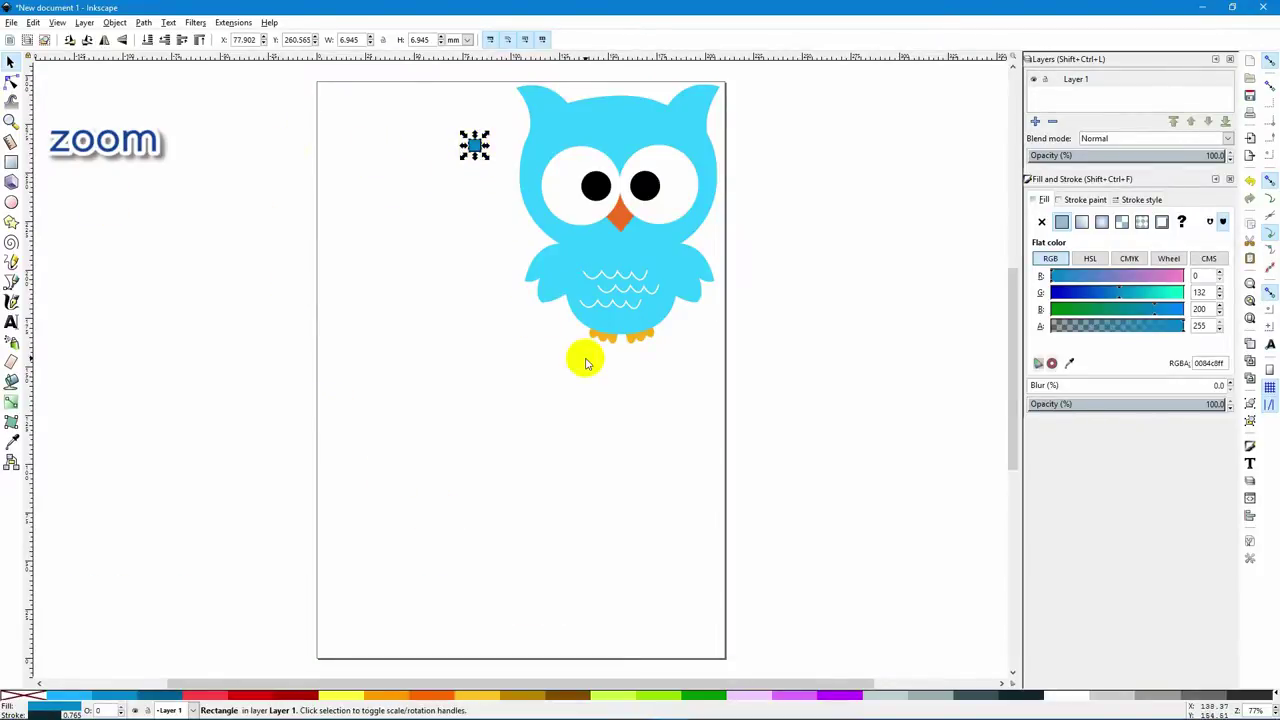
{"action": "left_click", "coordinate": [11, 122]}
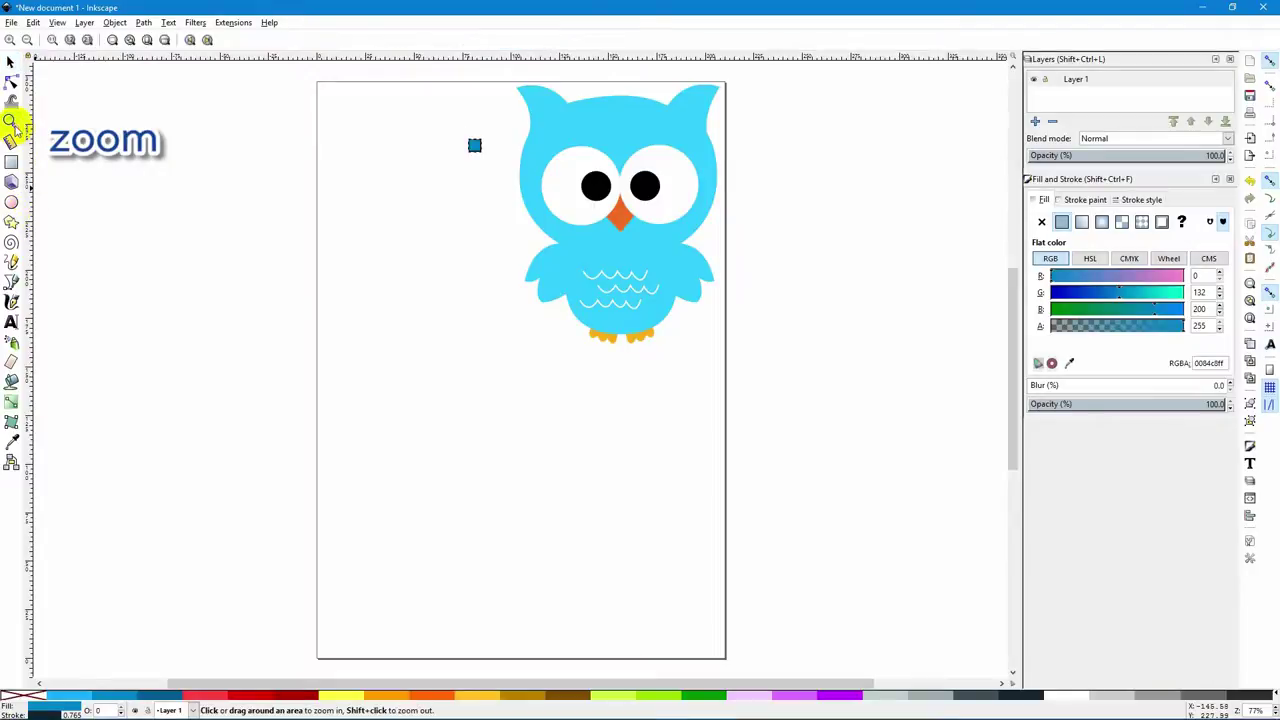
{"action": "left_click", "coordinate": [445, 83], "text": "shift"}
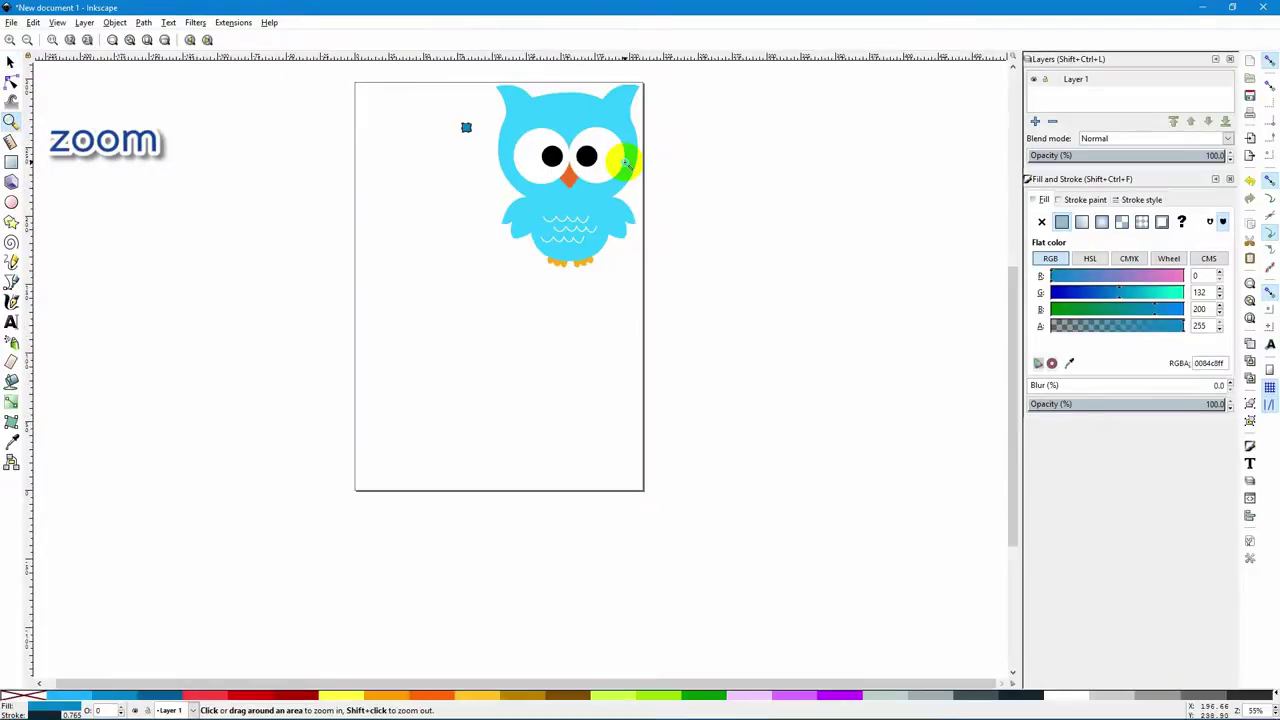
{"action": "left_click", "coordinate": [494, 189]}
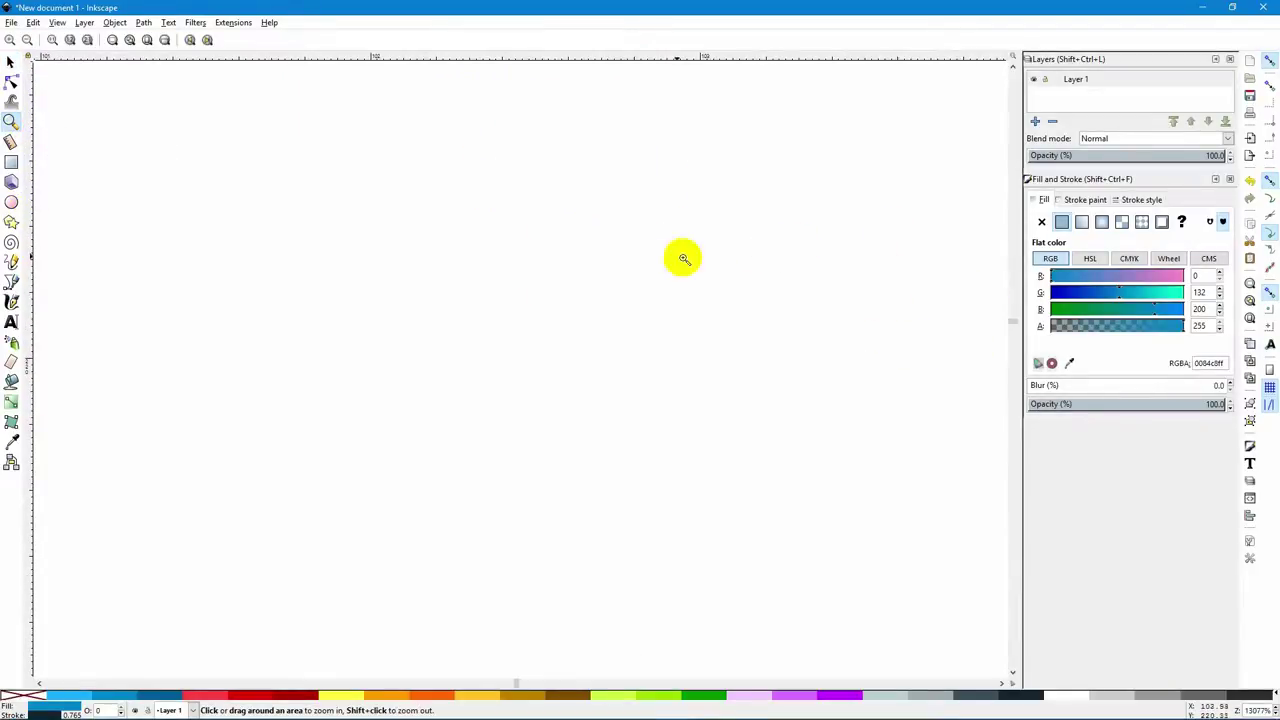
{"action": "left_click", "coordinate": [147, 40]}
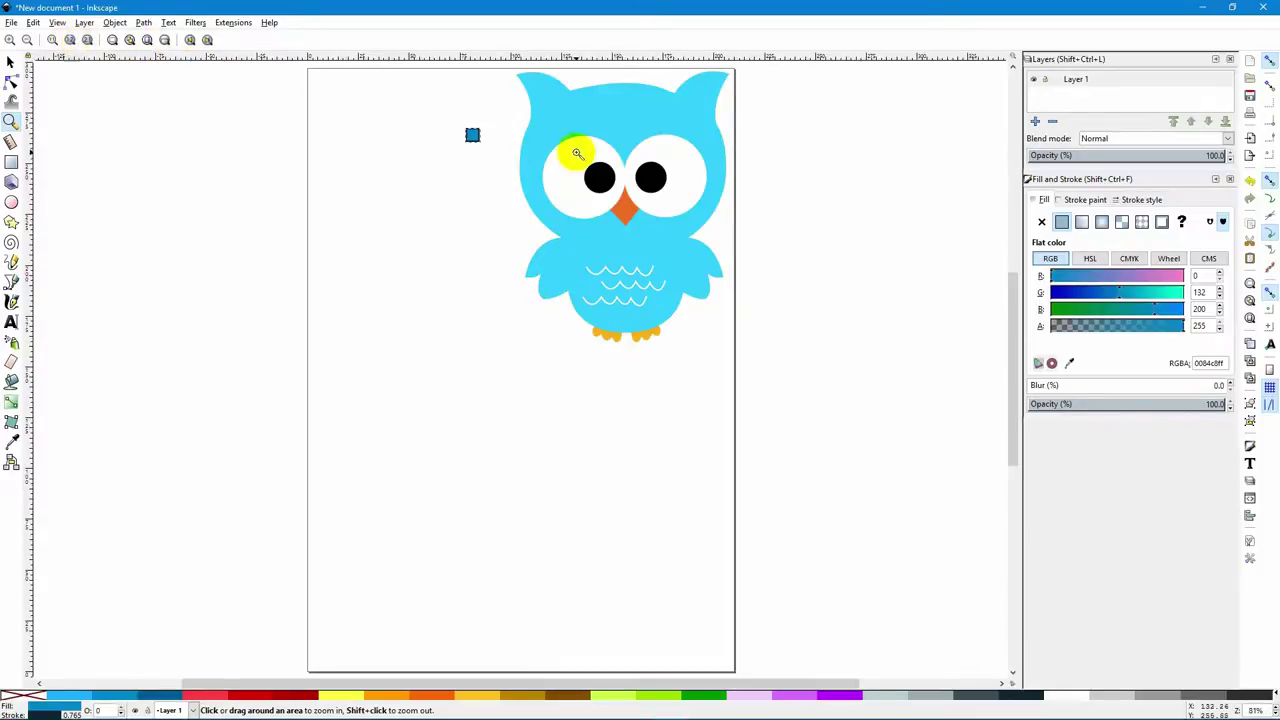
{"action": "left_click", "coordinate": [652, 190]}
{"action": "left_click", "coordinate": [550, 121]}
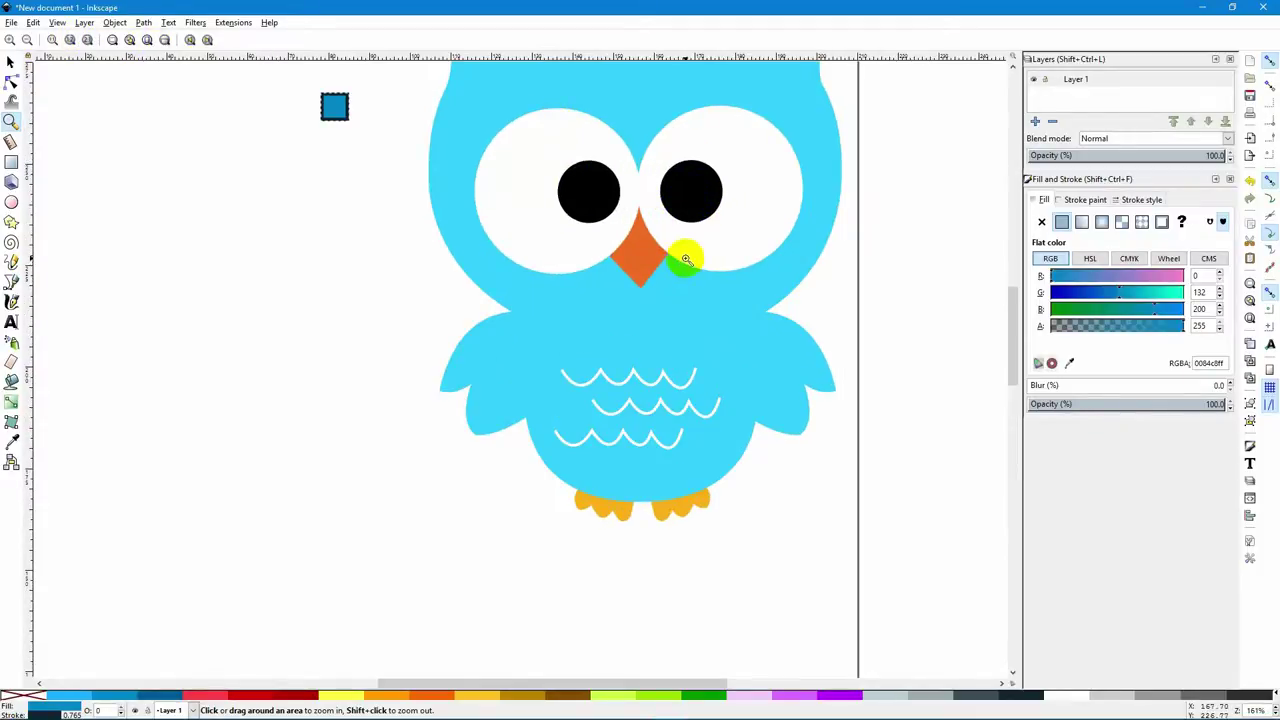
{"action": "left_click_drag", "start_coordinate": [1009, 297], "coordinate": [1009, 271]}
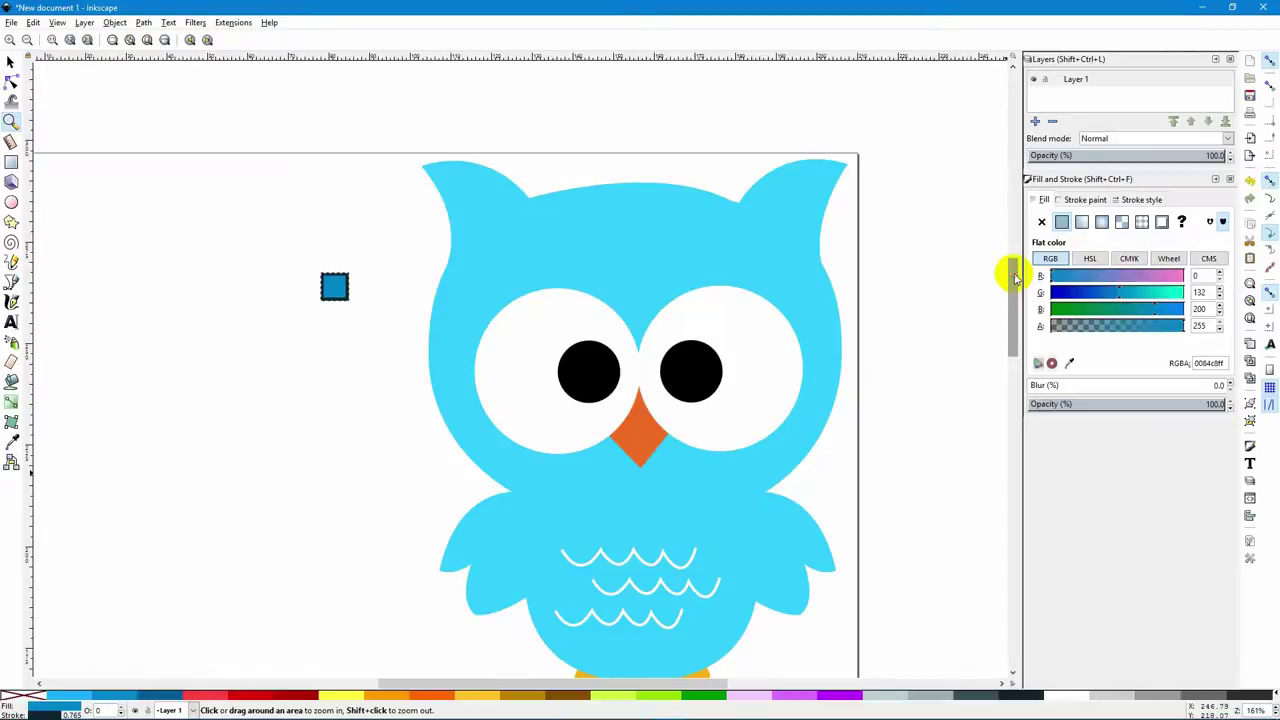
{"action": "left_click", "coordinate": [12, 62]}
{"action": "left_click", "coordinate": [326, 280]}
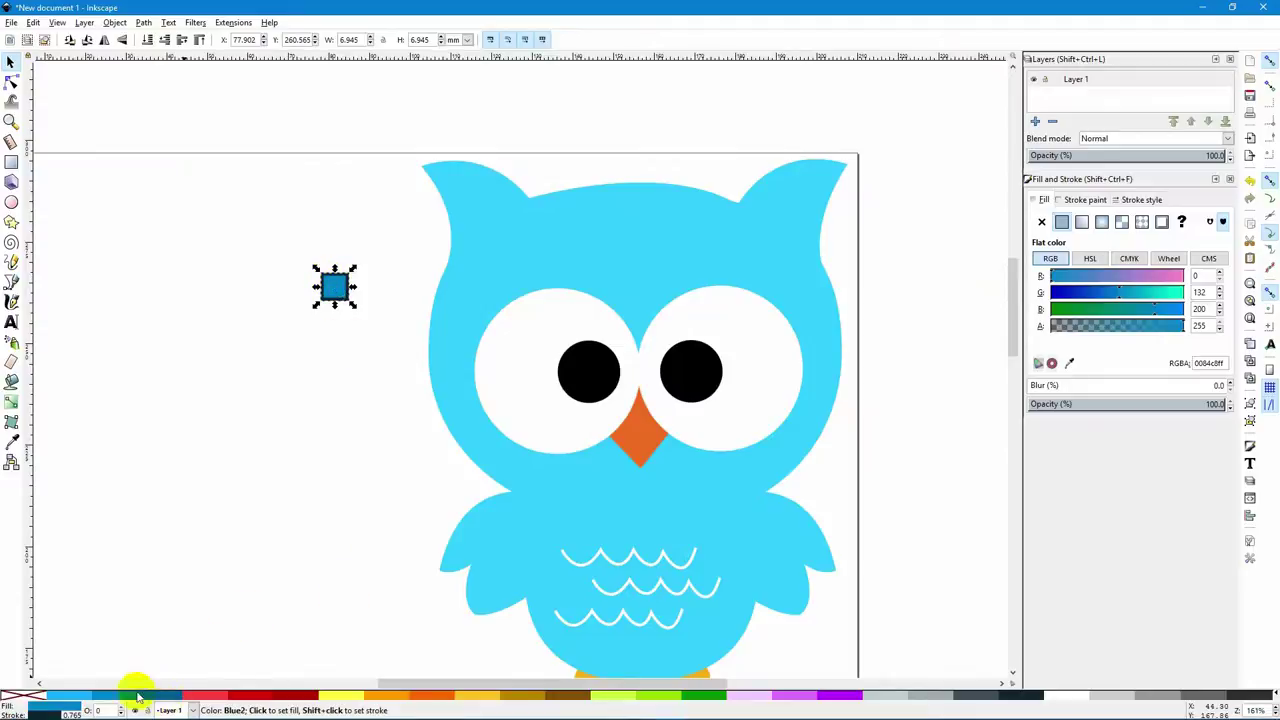
{"action": "left_click", "coordinate": [72, 697]}
Place the square on the owl's forehead beside its left ear and snap a duplicate against its right side, corner to corner
{"action": "left_click_drag", "start_coordinate": [333, 287], "coordinate": [542, 212]}
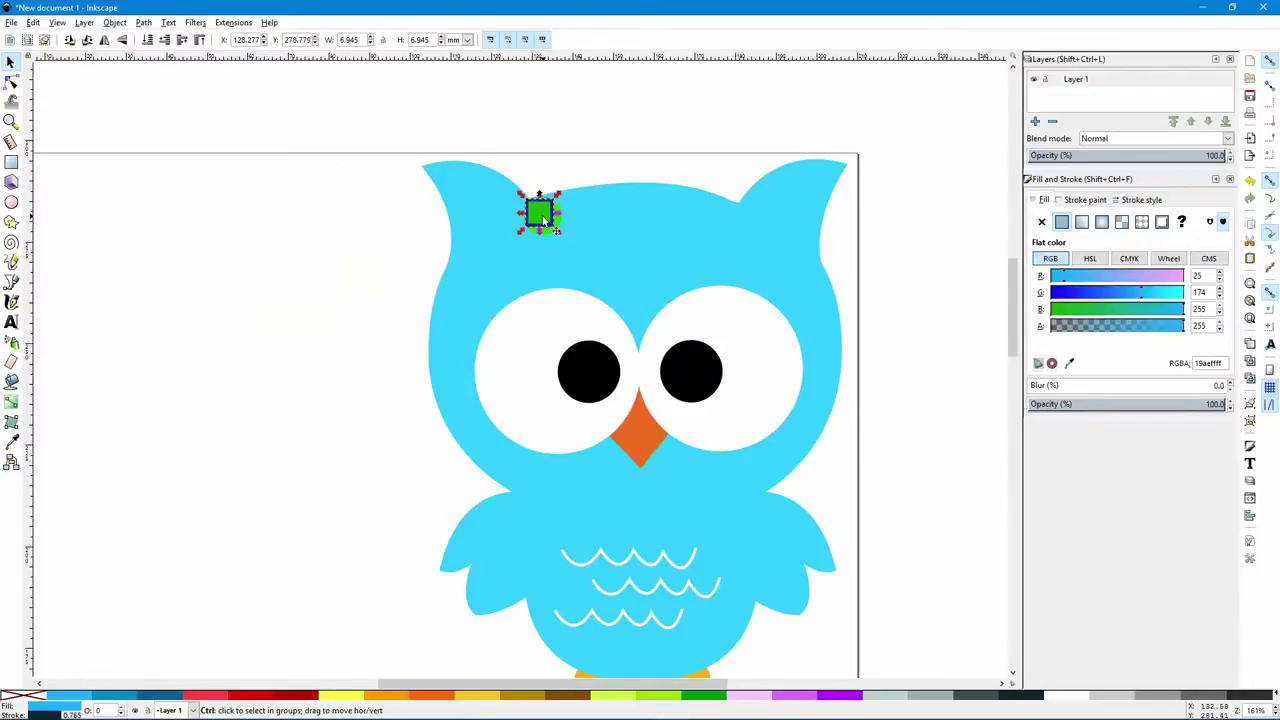
{"action": "left_click_drag", "start_coordinate": [541, 212], "coordinate": [576, 214]}
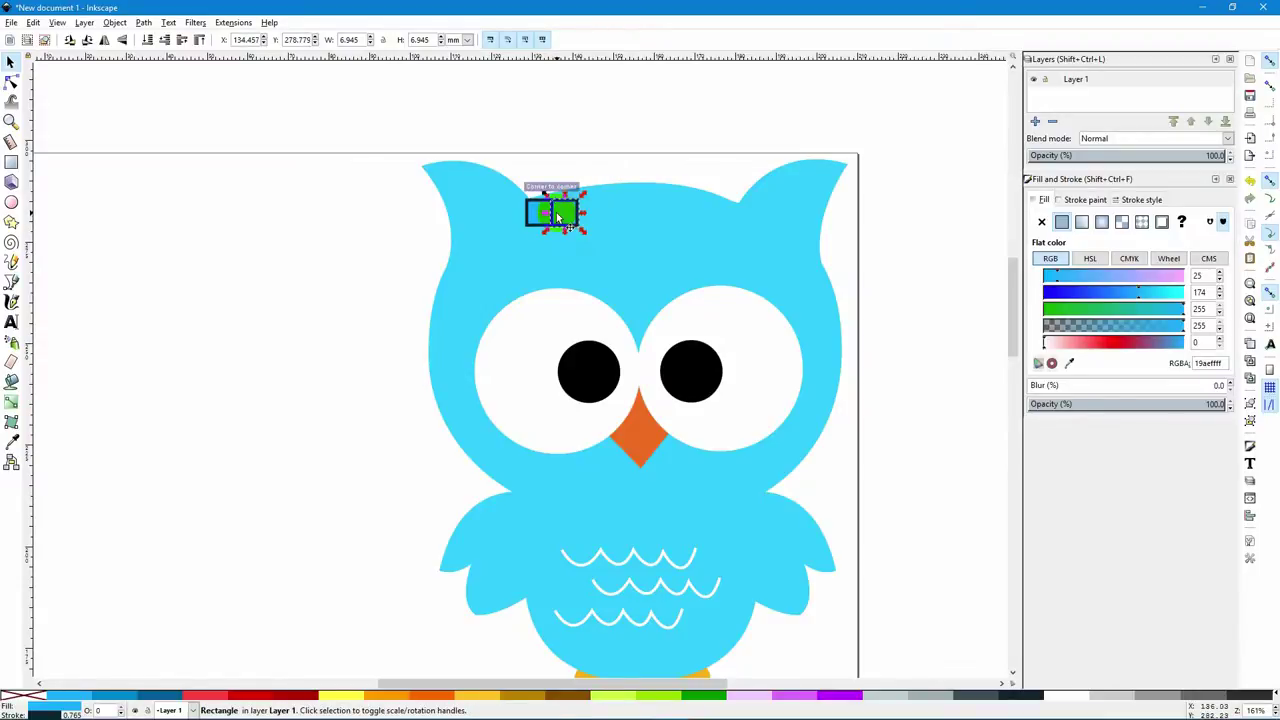
{"action": "left_click_drag", "start_coordinate": [562, 192], "coordinate": [555, 215]}
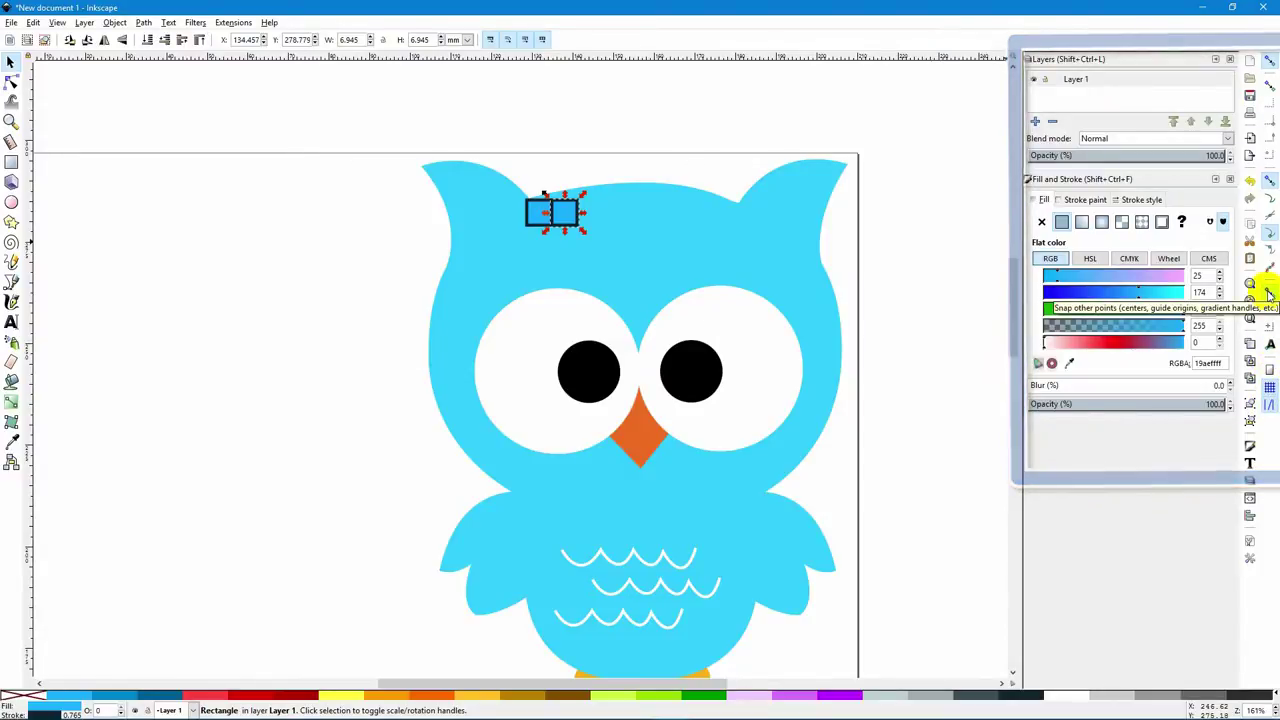
Copy the two forehead squares and snap the pasted pair to their right end, making a row of four
{"action": "left_click", "coordinate": [509, 183]}
{"action": "left_click_drag", "start_coordinate": [520, 181], "coordinate": [620, 217]}
{"action": "key", "text": "ctrl+c"}
{"action": "key", "text": "ctrl+v"}
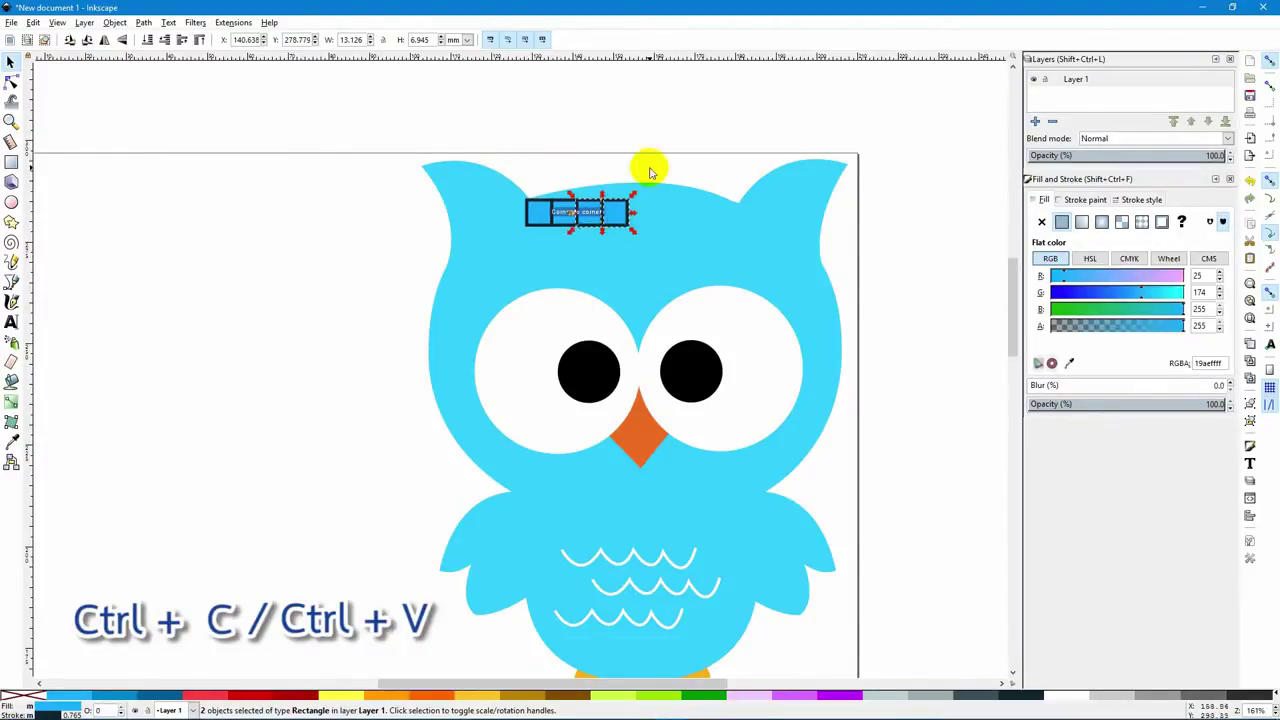
Copy the row of four squares and snap the pasted set to its right end, making a row of eight
{"action": "left_click", "coordinate": [509, 167]}
{"action": "left_click_drag", "start_coordinate": [510, 172], "coordinate": [692, 218]}
{"action": "key", "text": "ctrl+c"}
{"action": "key", "text": "ctrl+v"}
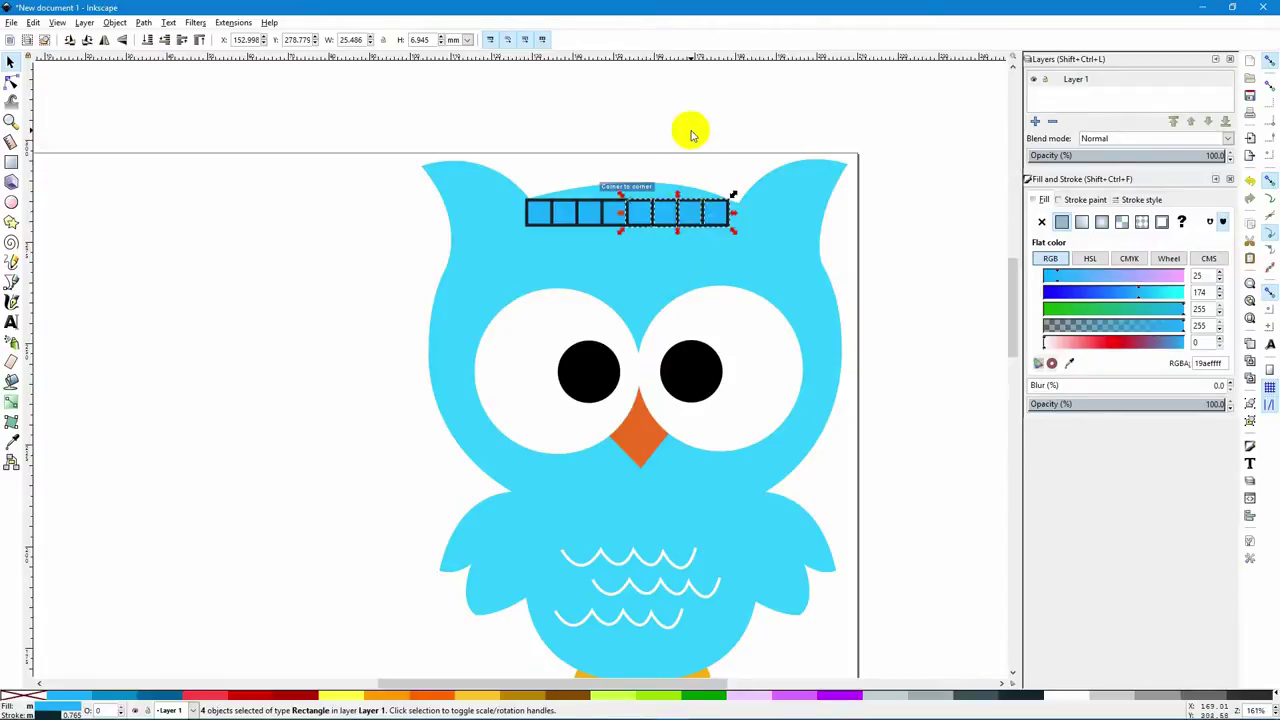
Select all eight forehead squares and set their stroke width to 0.365 mm
{"action": "left_click", "coordinate": [689, 129]}
{"action": "left_click_drag", "start_coordinate": [502, 166], "coordinate": [785, 260]}
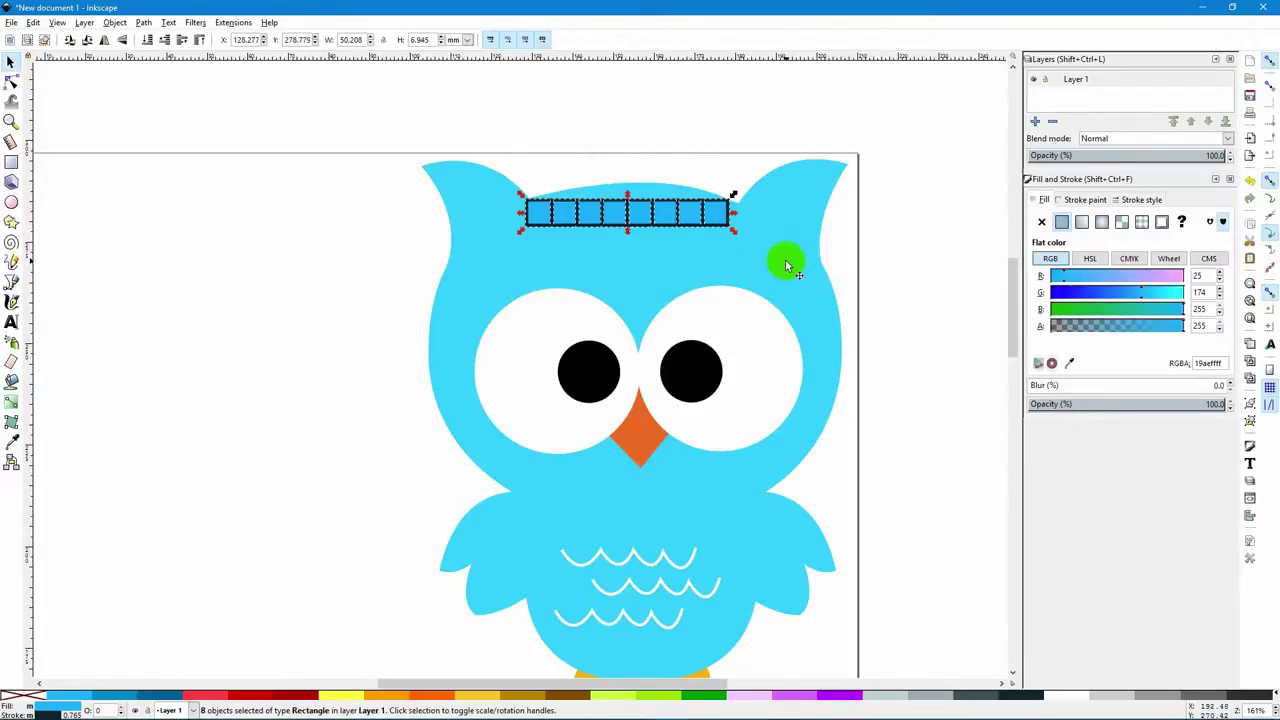
{"action": "left_click", "coordinate": [693, 215]}
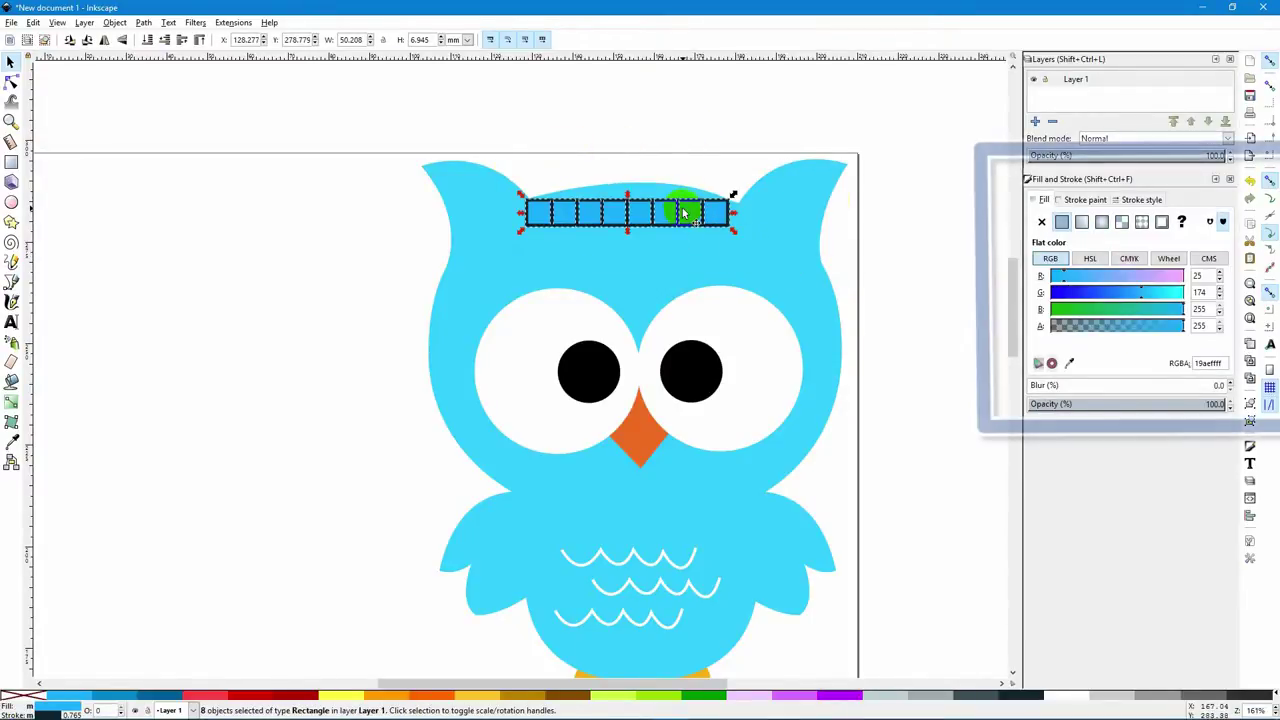
{"action": "left_click", "coordinate": [1085, 200]}
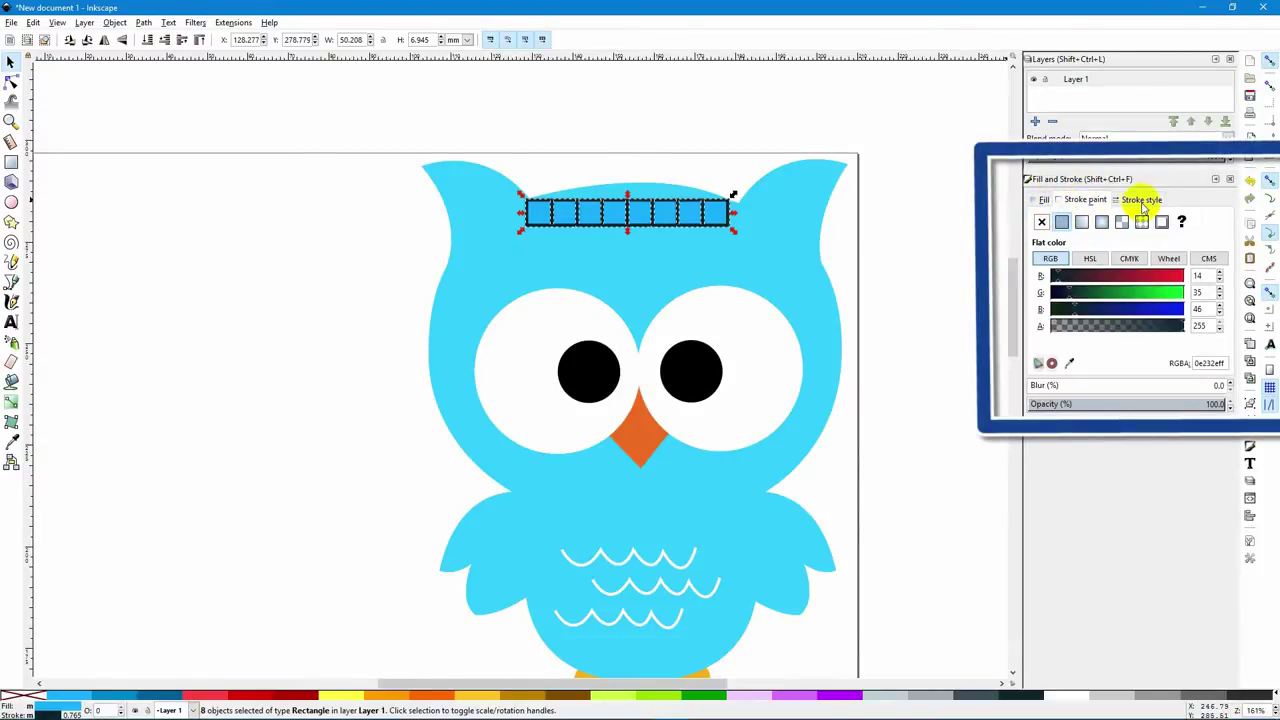
{"action": "left_click", "coordinate": [1140, 200]}
{"action": "left_click", "coordinate": [1133, 223]}
{"action": "left_click", "coordinate": [1133, 223]}
{"action": "left_click", "coordinate": [1133, 223]}
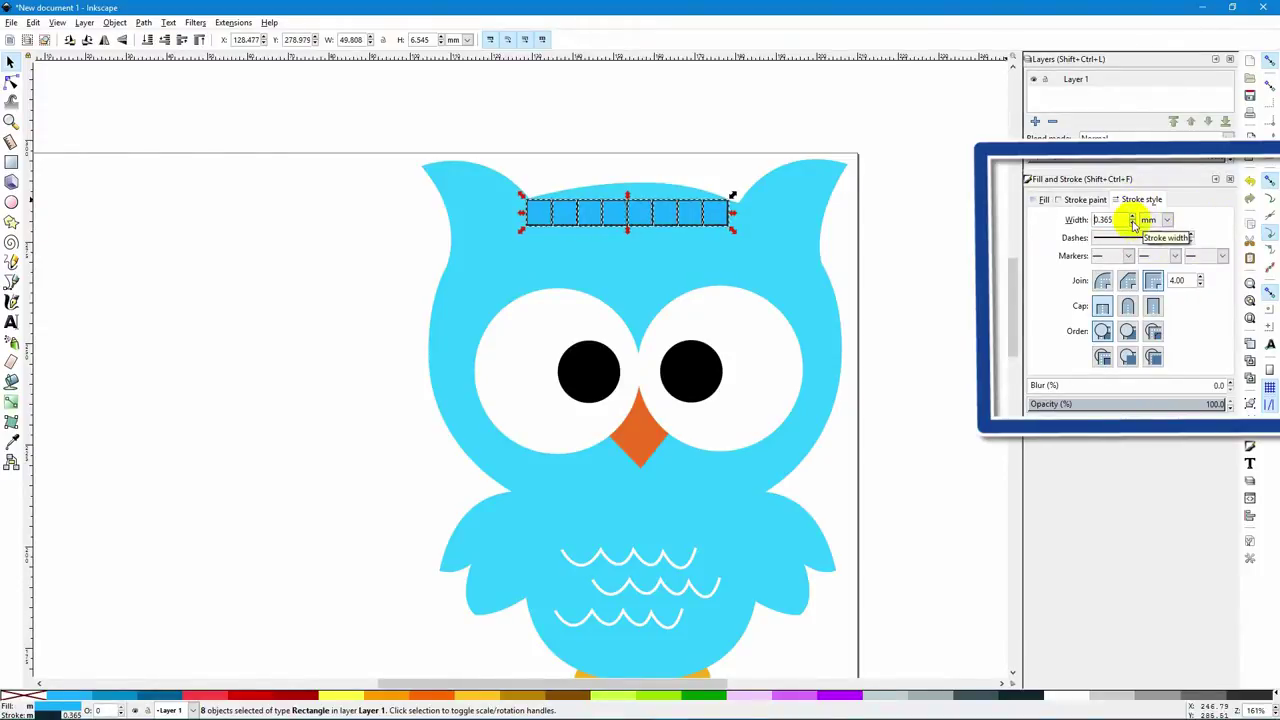
{"action": "left_click", "coordinate": [761, 170]}
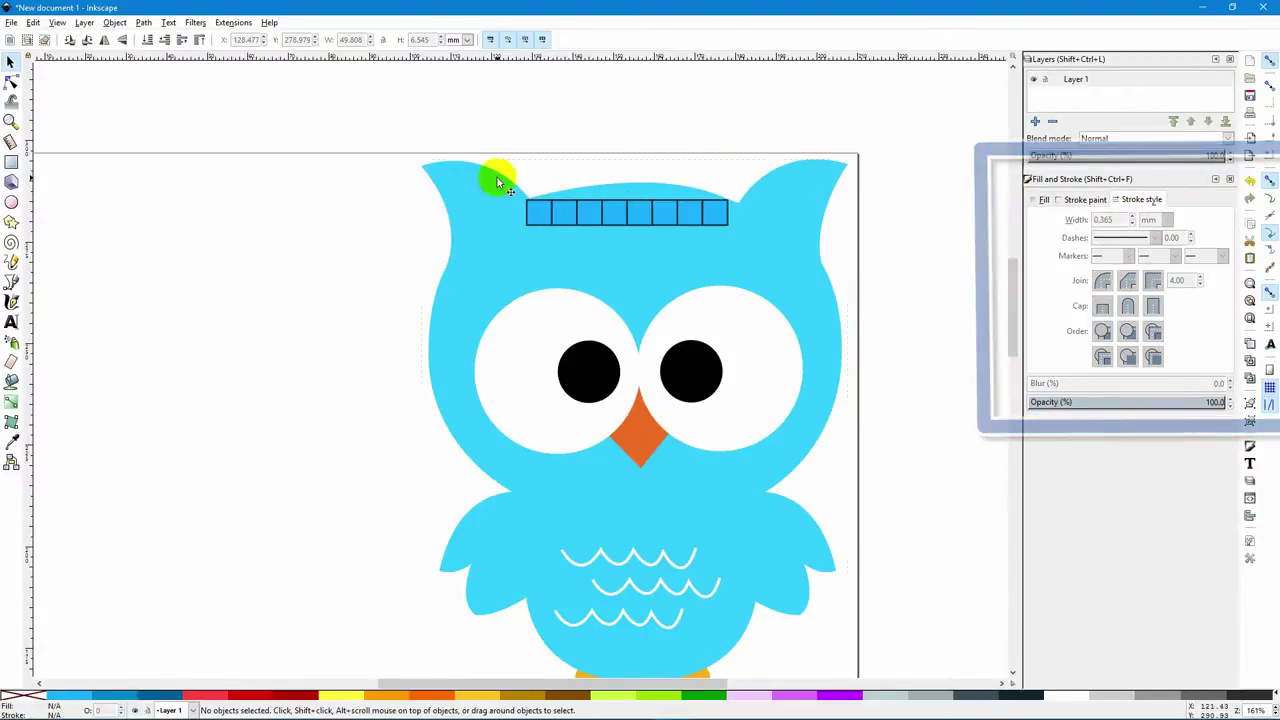
{"action": "left_click_drag", "start_coordinate": [500, 177], "coordinate": [734, 237]}
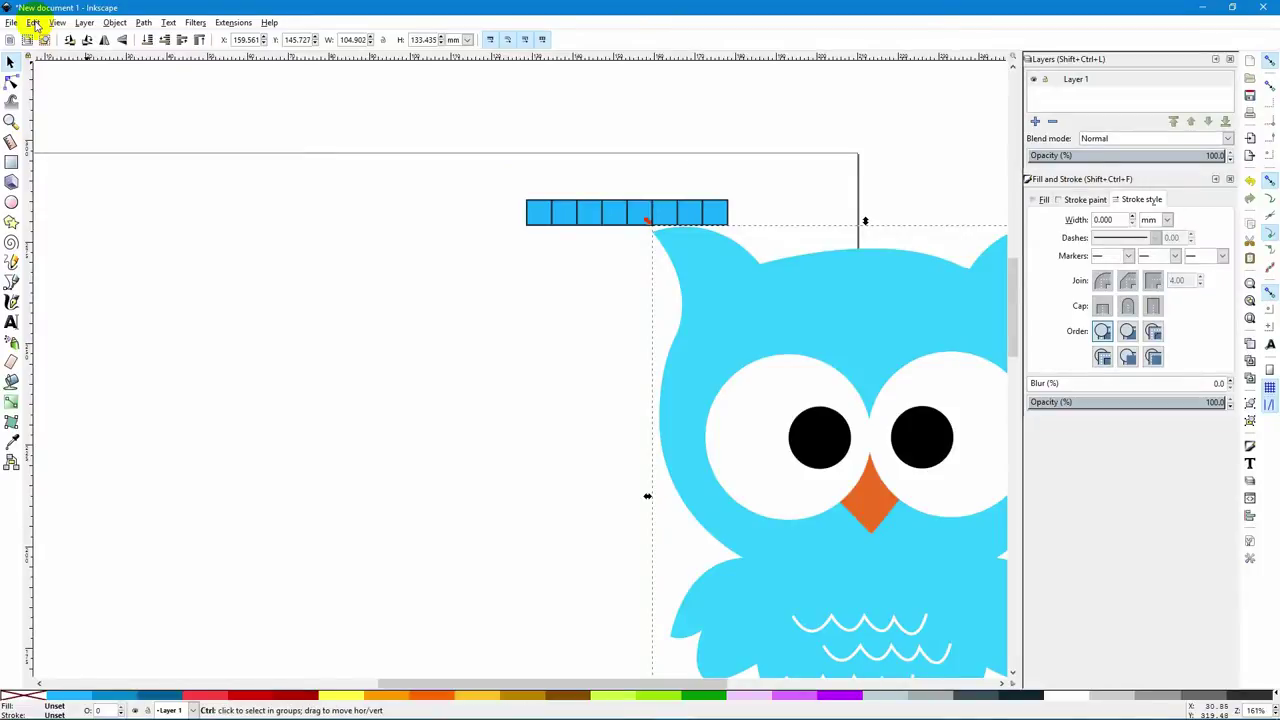
{"action": "key", "text": "ctrl+z"}
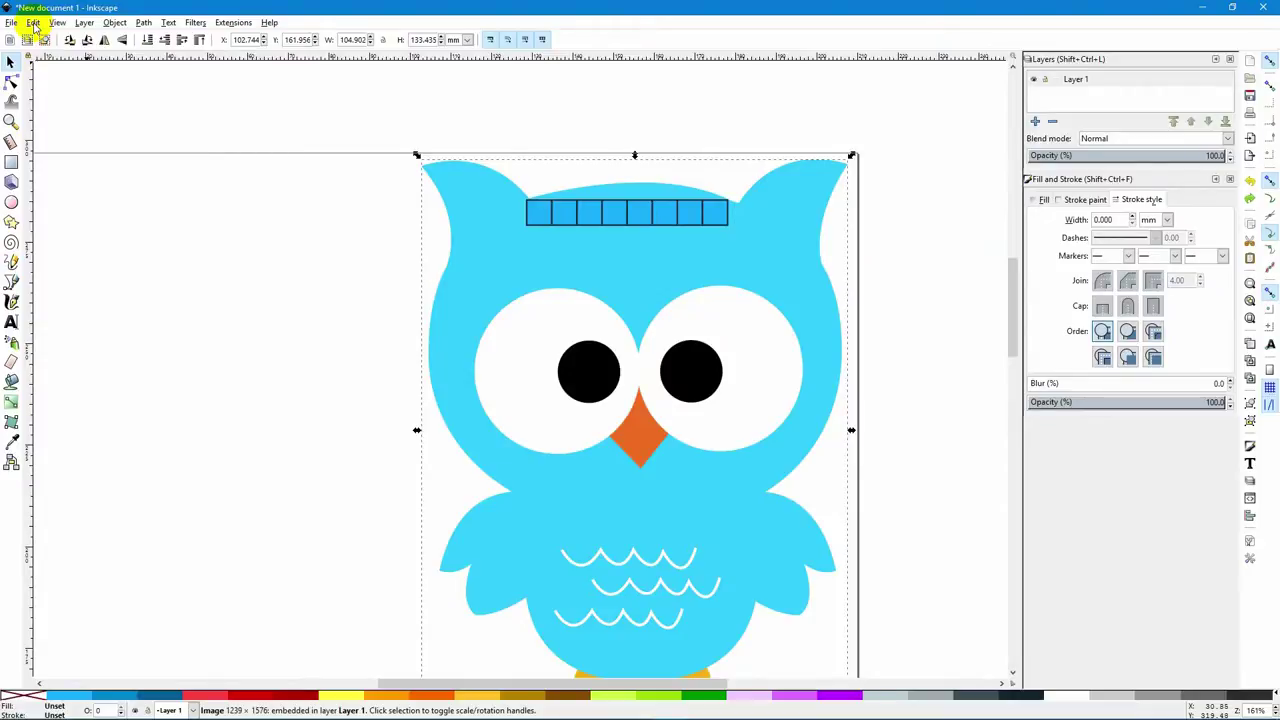
{"action": "left_click", "coordinate": [457, 240]}
{"action": "left_click", "coordinate": [614, 231]}
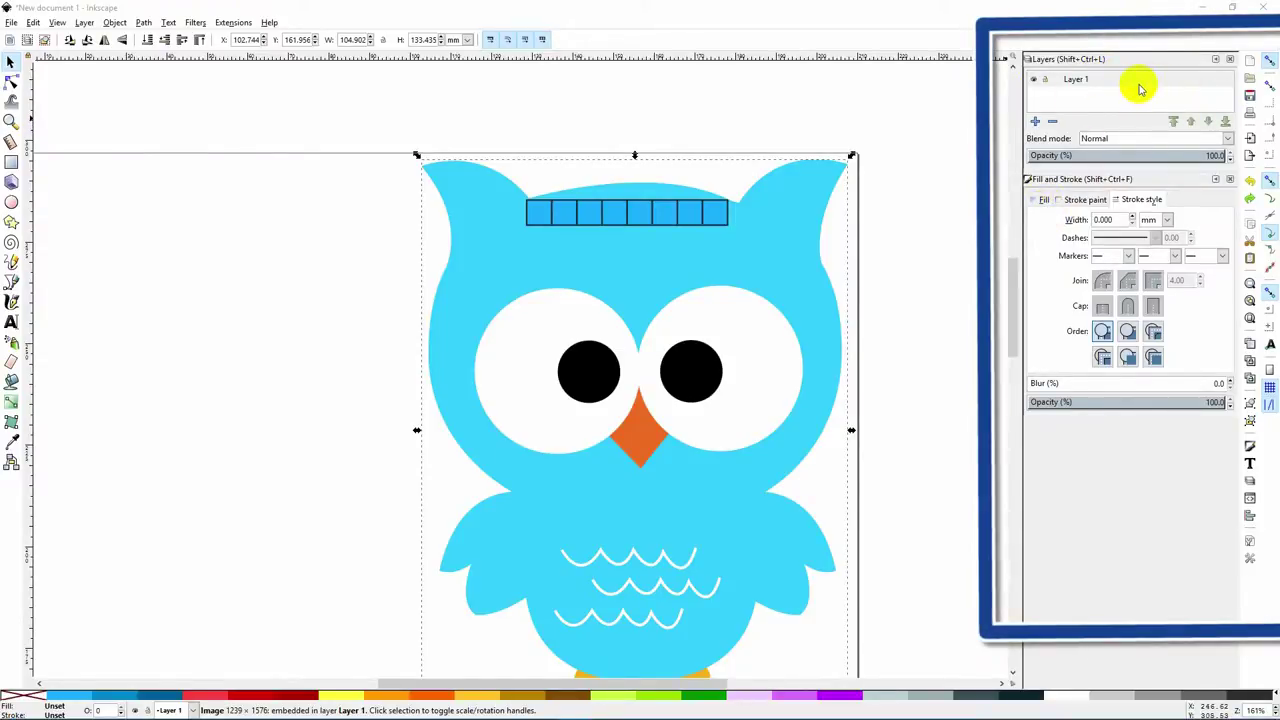
Bring up the layer list and add a new layer named Layer 2 above the current one
{"action": "left_click", "coordinate": [1250, 483]}
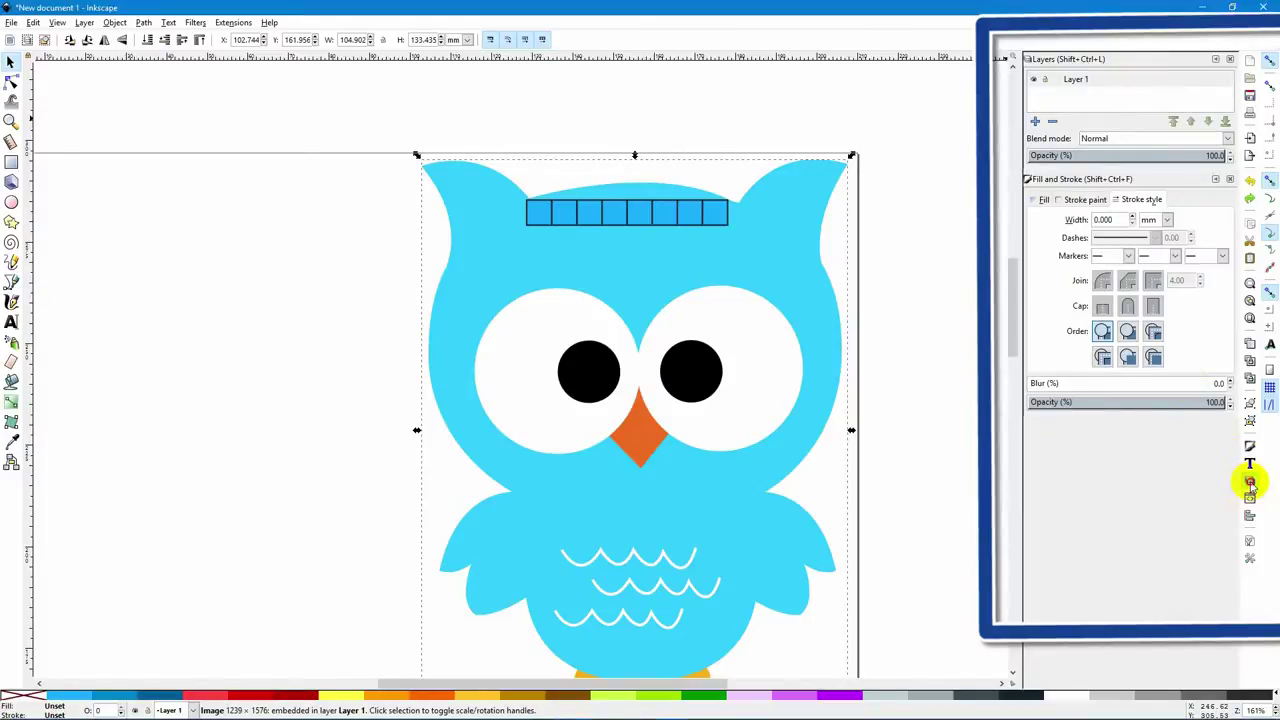
{"action": "left_click", "coordinate": [1230, 59]}
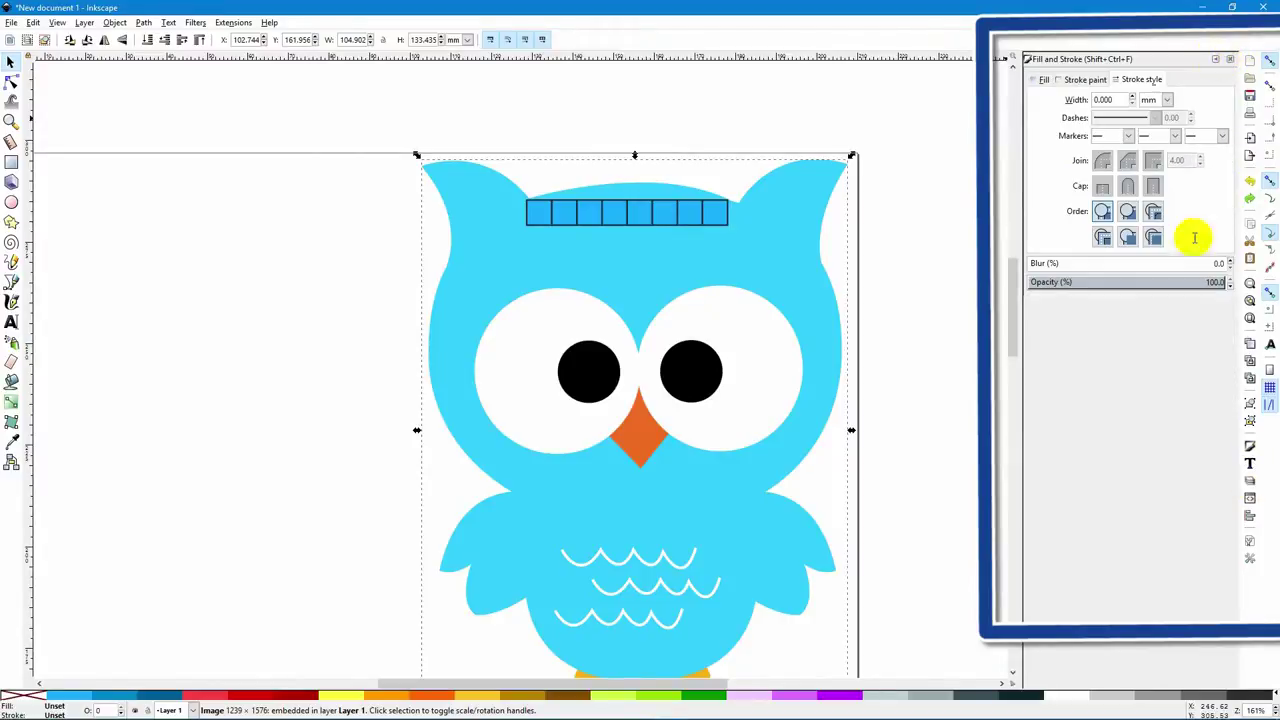
{"action": "left_click", "coordinate": [1249, 483]}
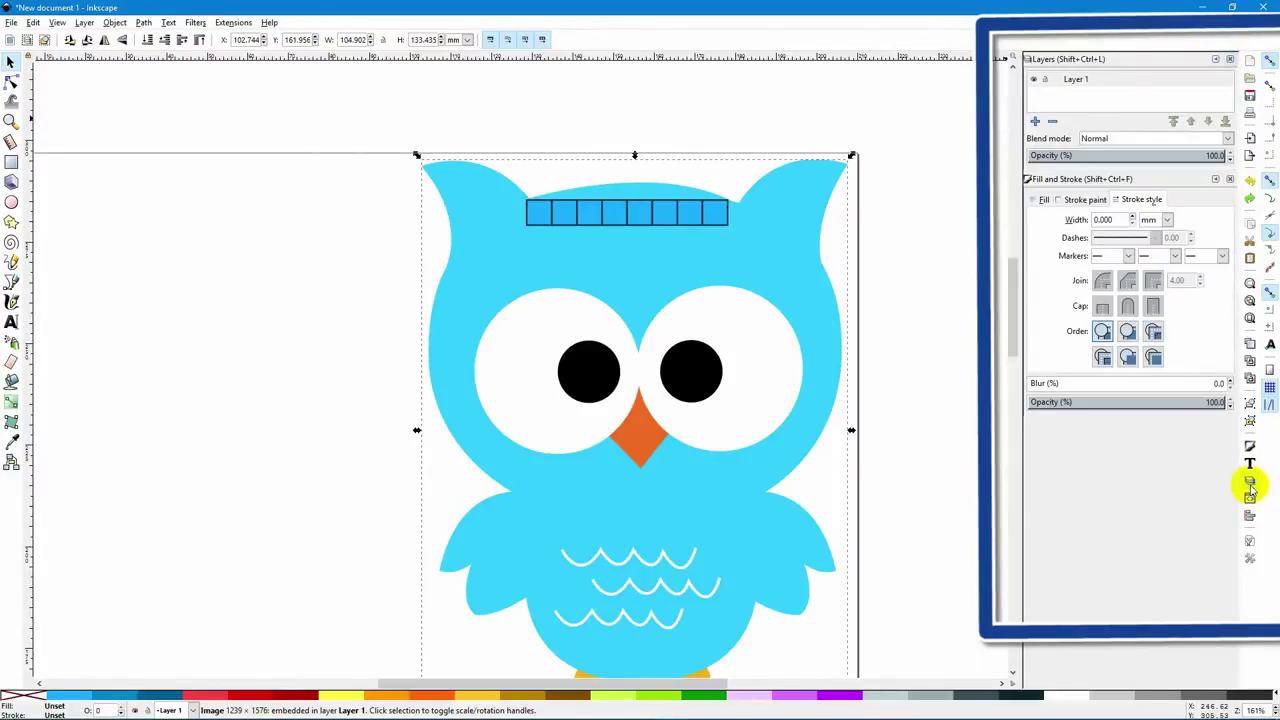
{"action": "left_click", "coordinate": [1036, 122]}
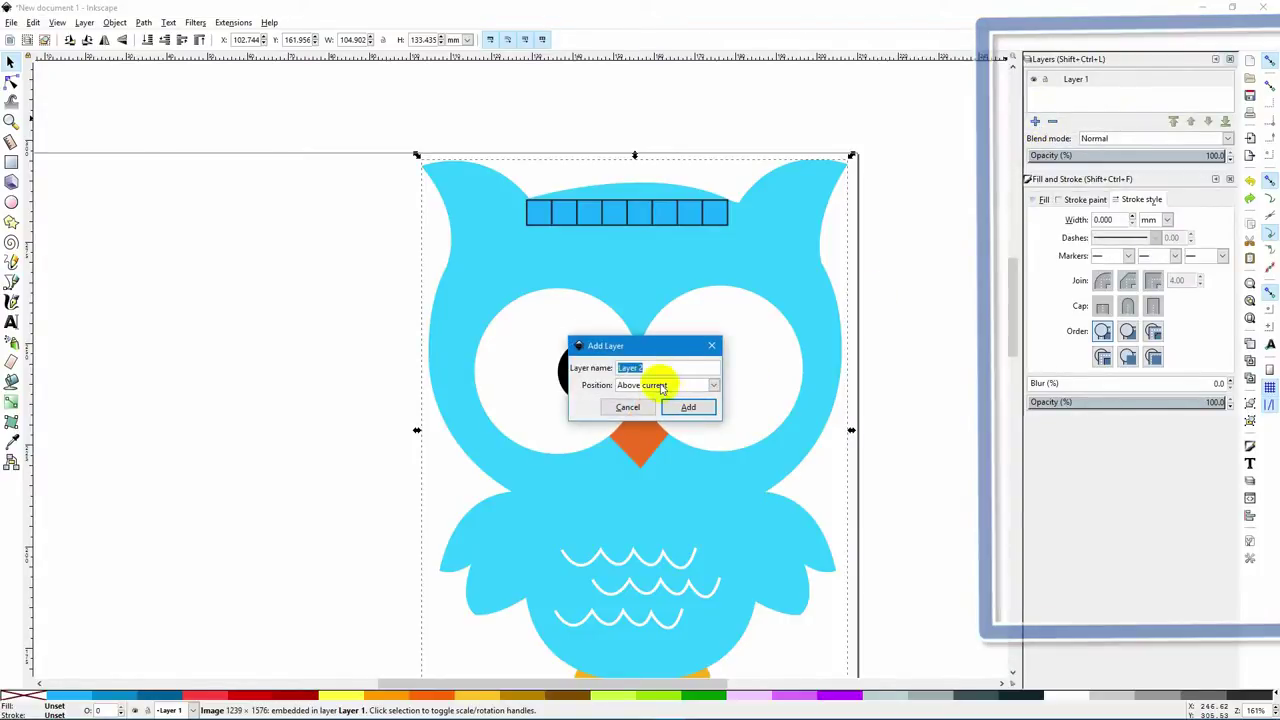
{"action": "left_click", "coordinate": [688, 407]}
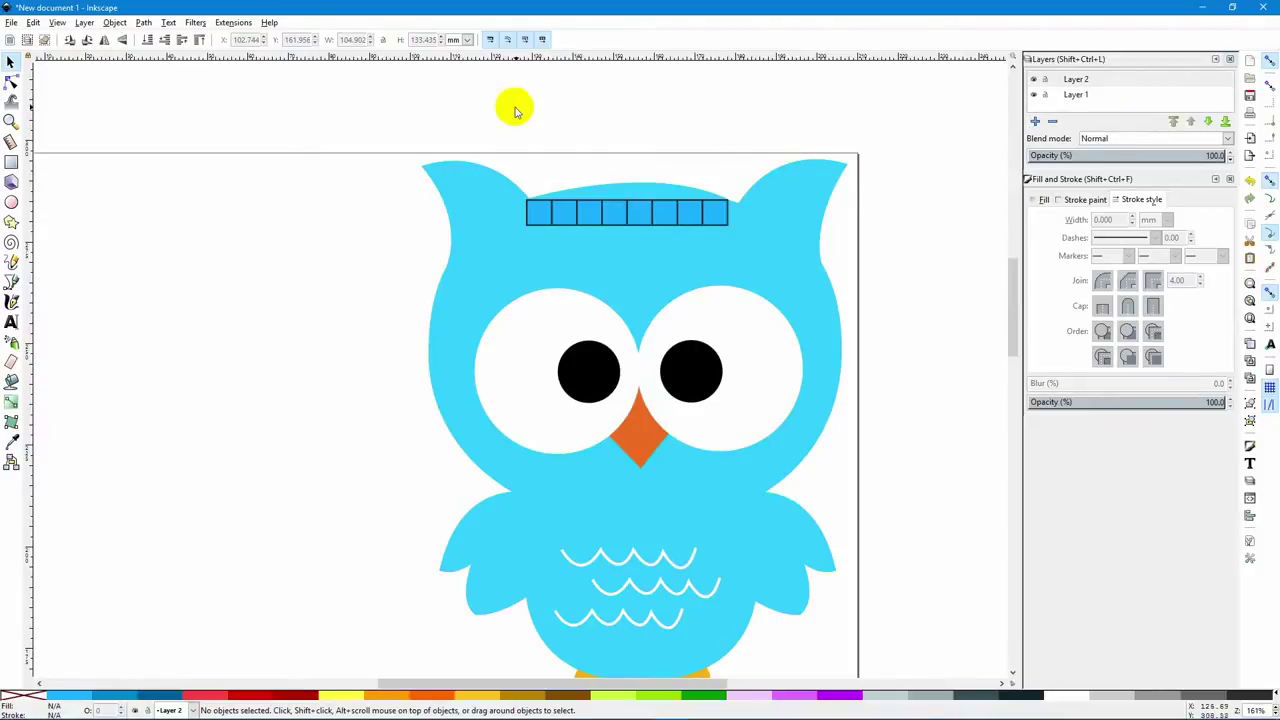
Cut the row of eight squares, paste it into Layer 2 and place it back on the owl's forehead
{"action": "left_click_drag", "start_coordinate": [464, 117], "coordinate": [754, 264]}
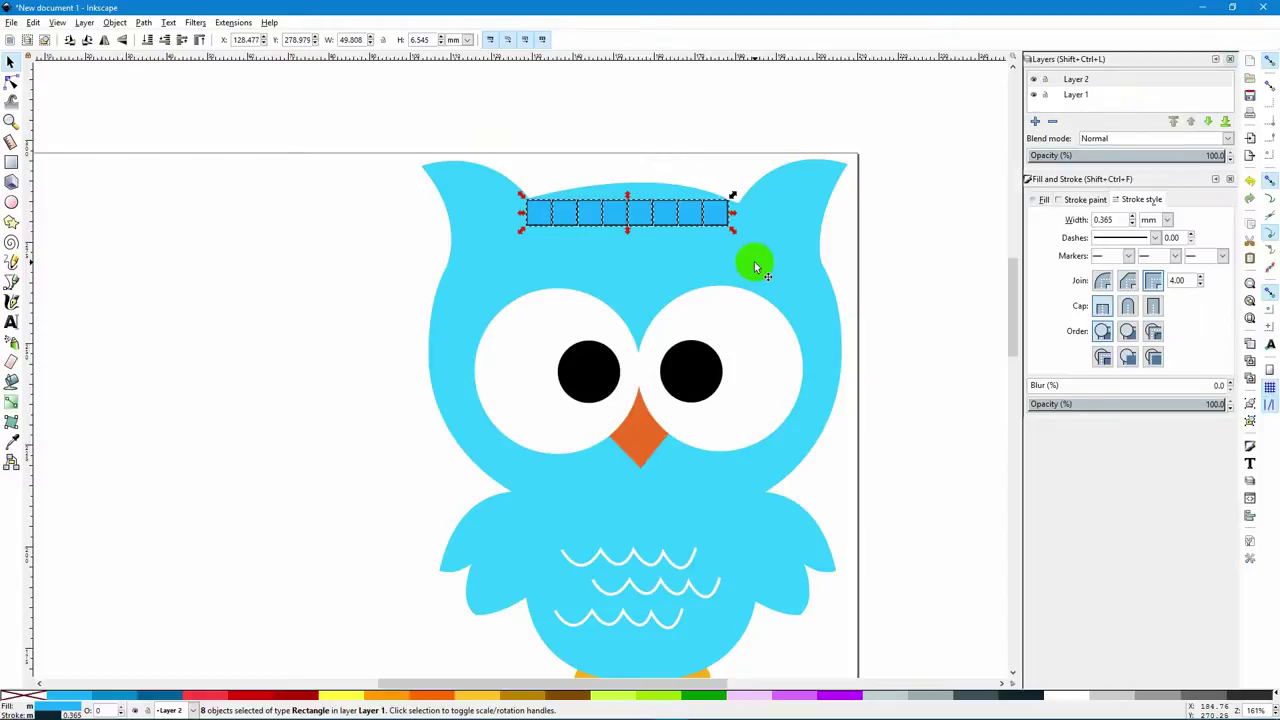
{"action": "key", "text": "ctrl+x"}
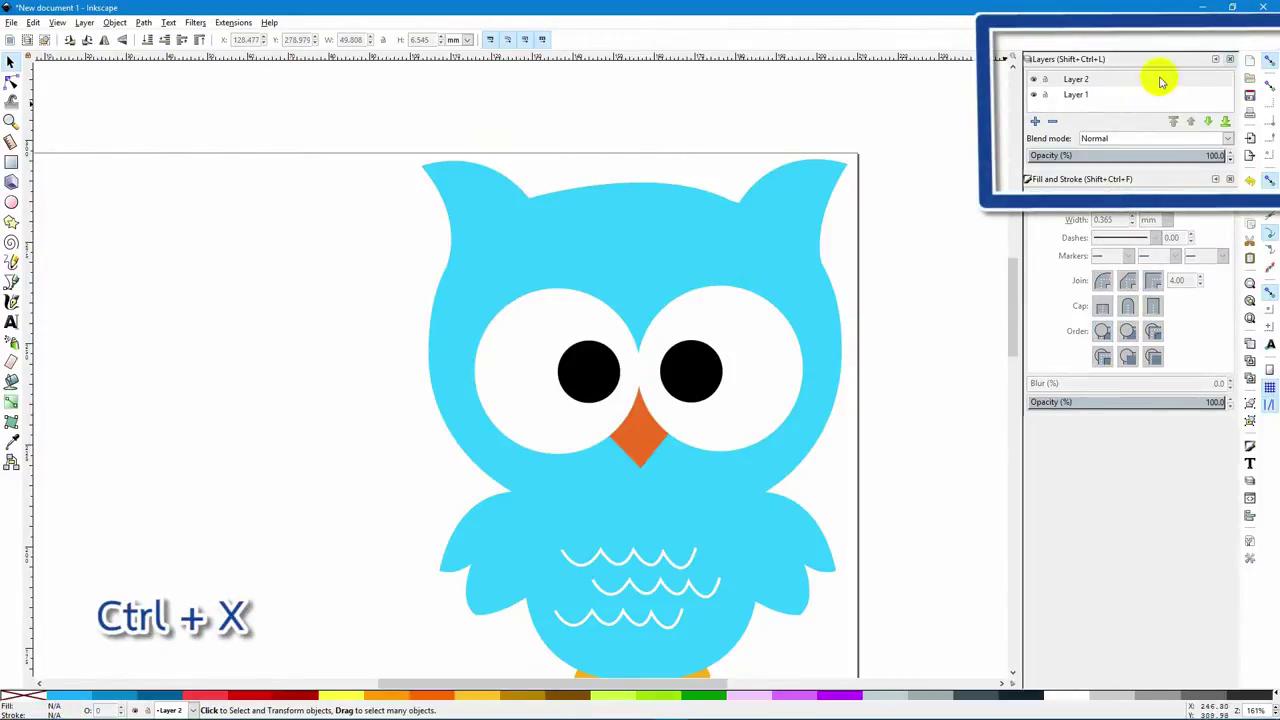
{"action": "left_click", "coordinate": [1118, 80]}
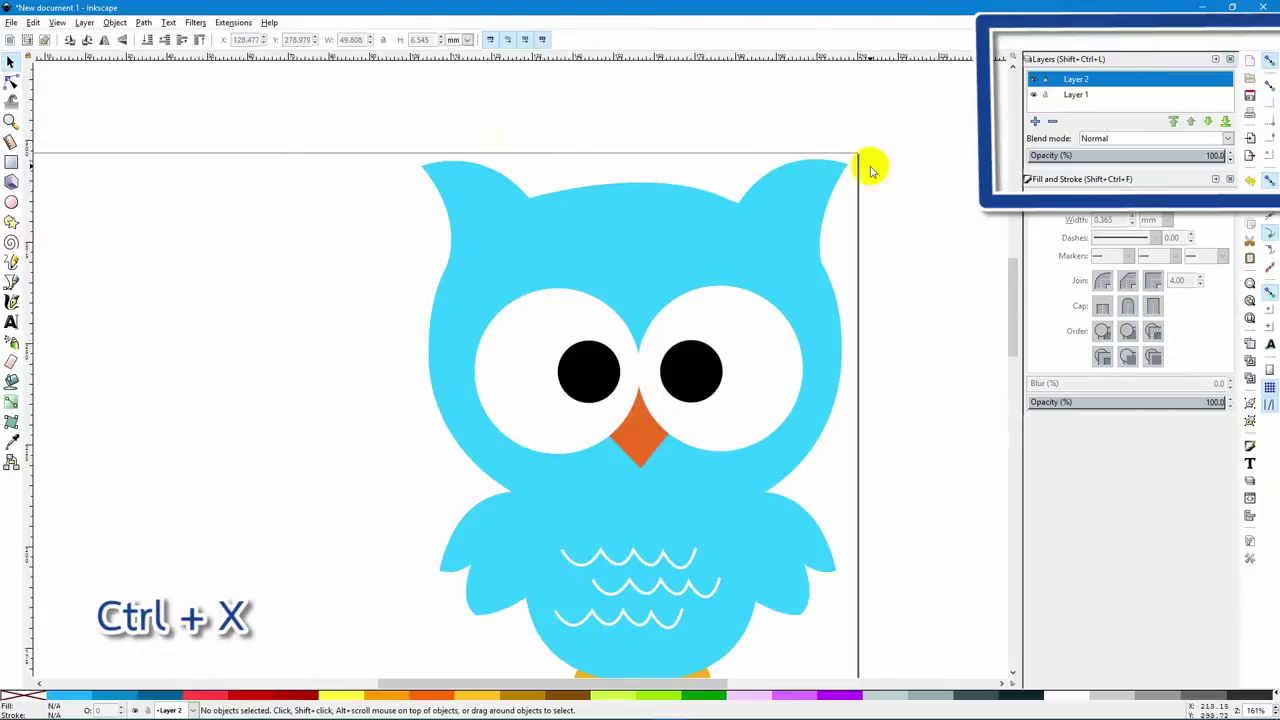
{"action": "left_click", "coordinate": [1126, 95]}
{"action": "left_click", "coordinate": [1120, 80]}
{"action": "key", "text": "ctrl+v"}
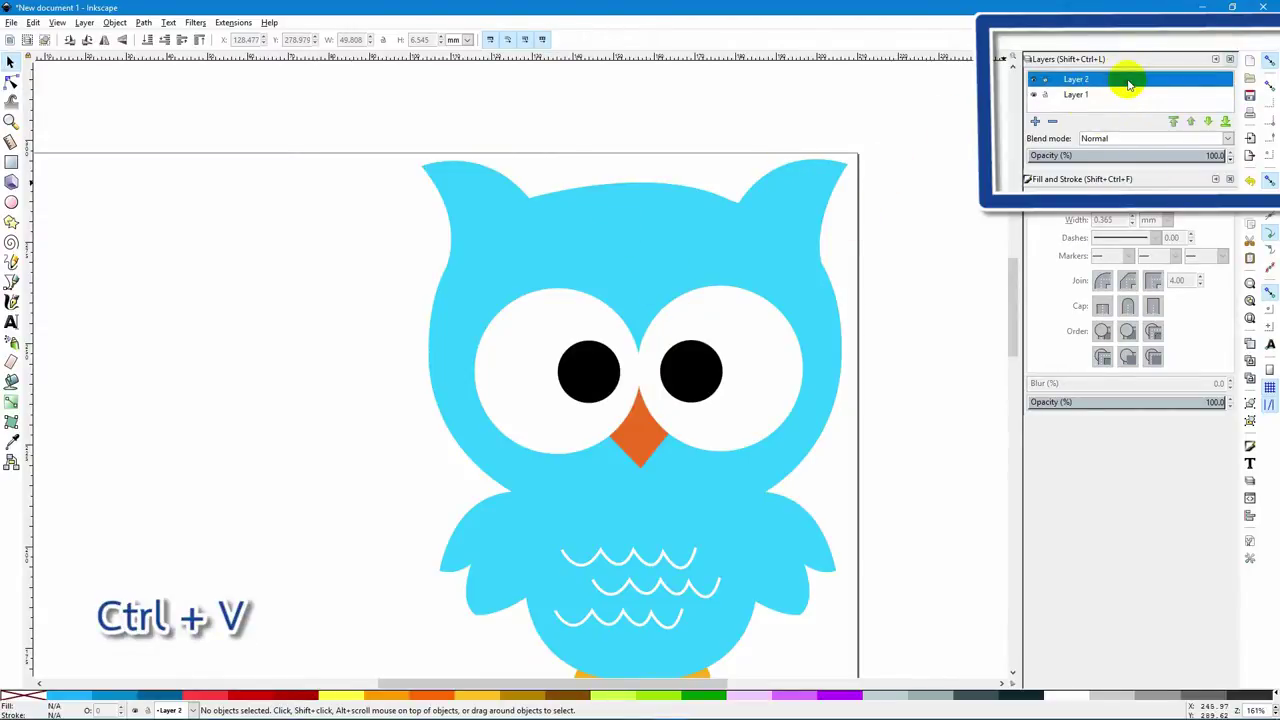
{"action": "key", "text": "ctrl+v"}
{"action": "left_click_drag", "start_coordinate": [749, 220], "coordinate": [643, 212]}
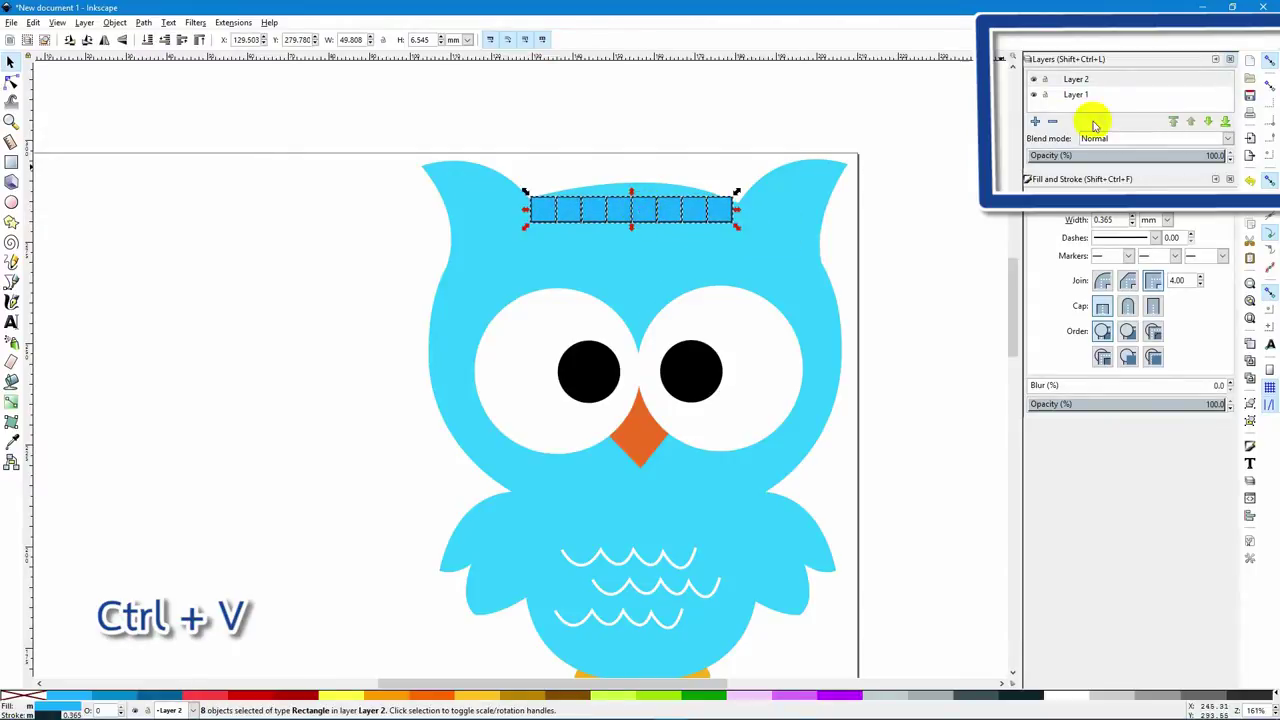
Lock Layer 1, which holds the owl image, and test selecting the image and the row of squares
{"action": "left_click", "coordinate": [1112, 92]}
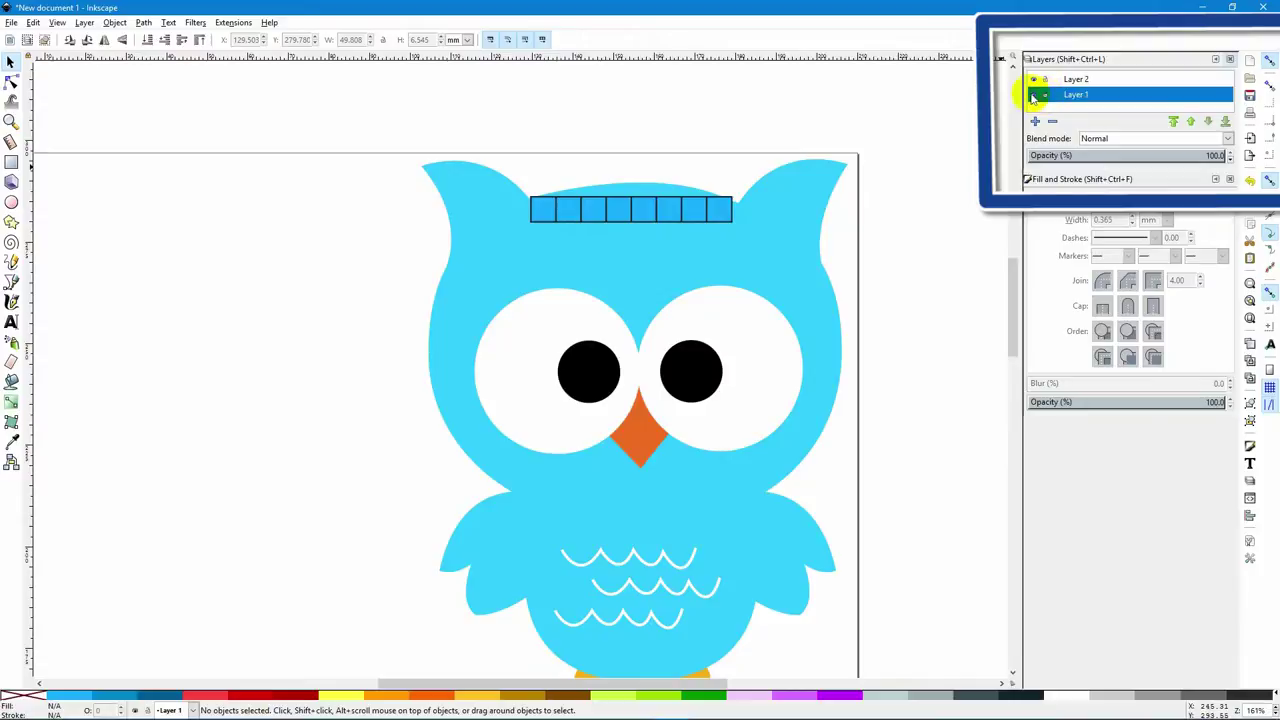
{"action": "left_click", "coordinate": [1045, 95]}
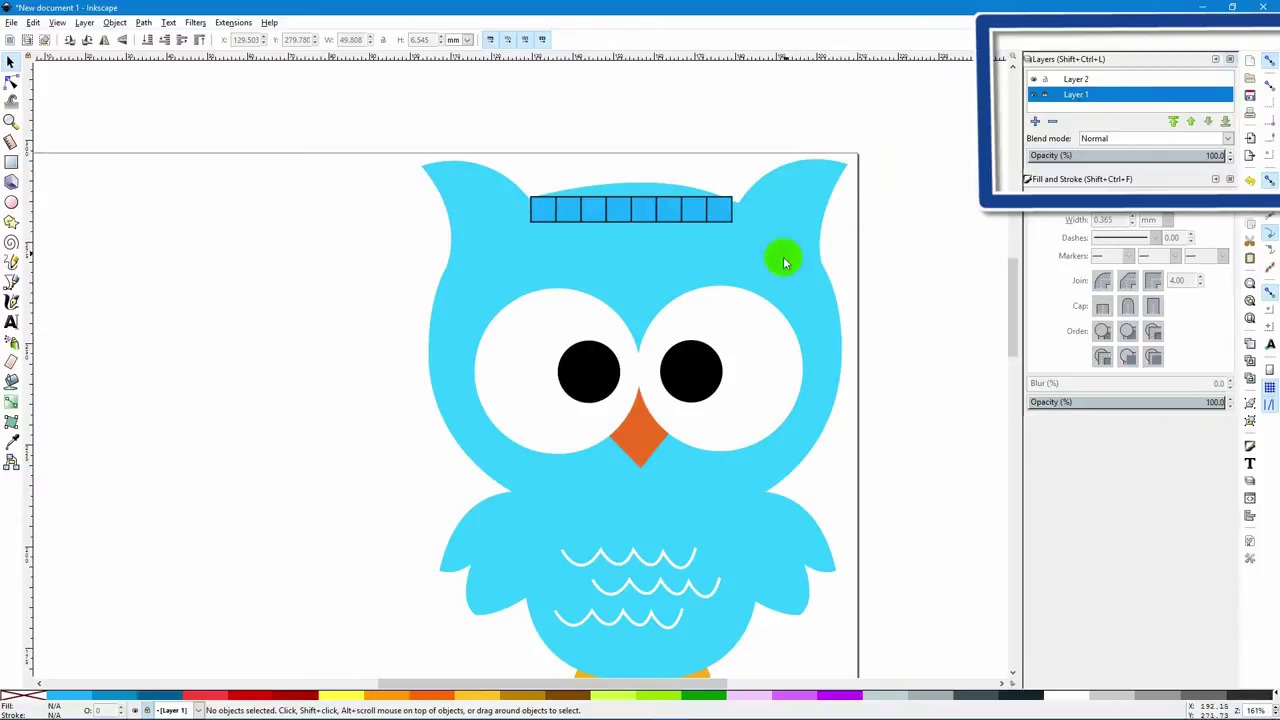
{"action": "left_click", "coordinate": [588, 368]}
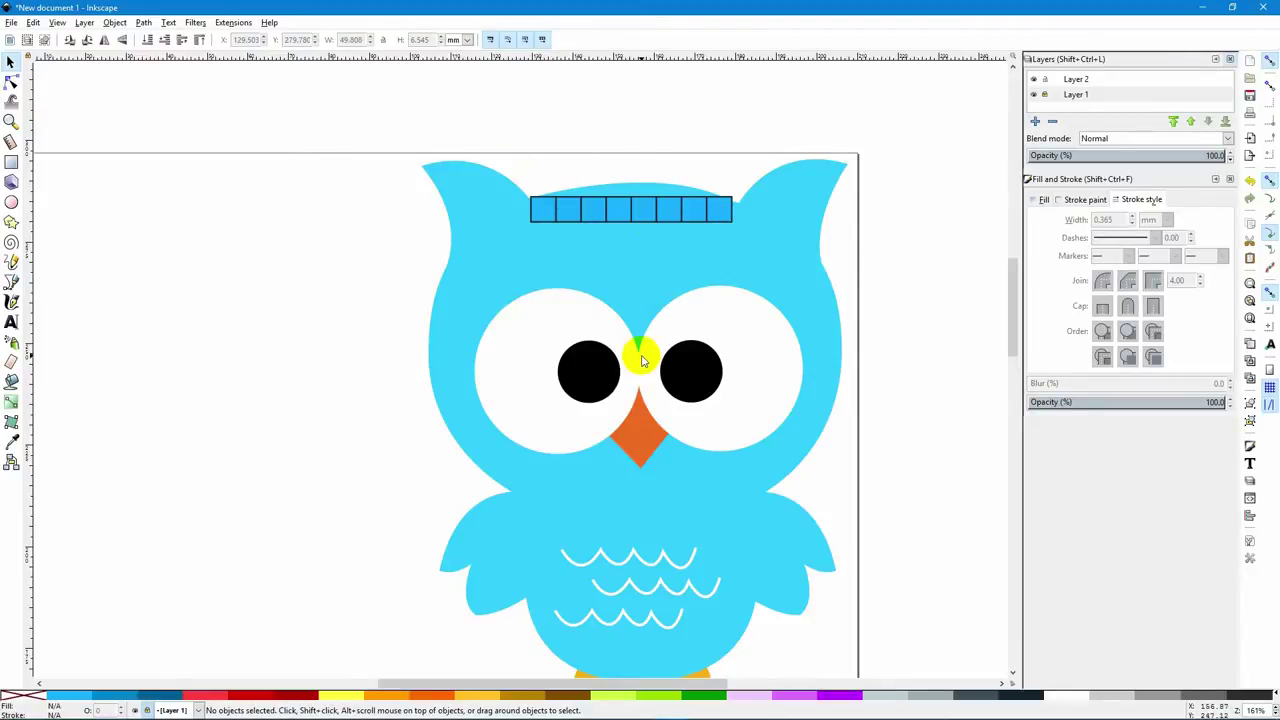
{"action": "left_click", "coordinate": [1040, 96]}
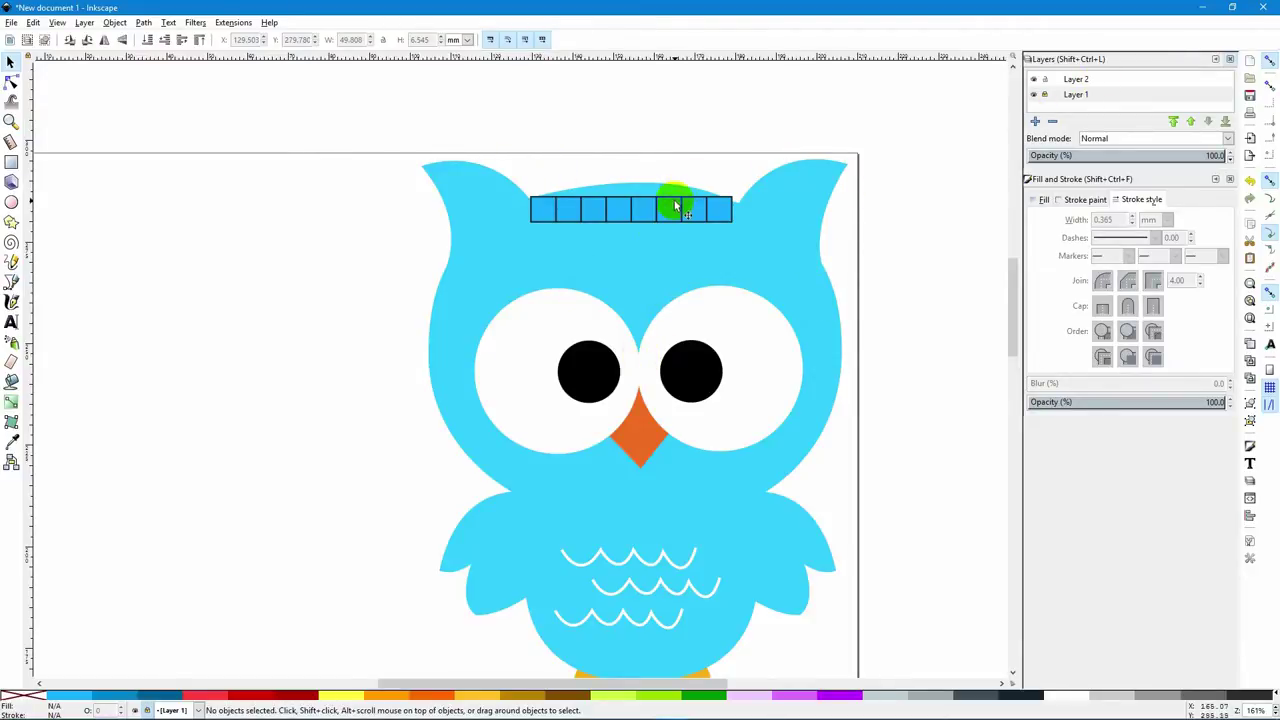
{"action": "left_click", "coordinate": [680, 208]}
{"action": "left_click", "coordinate": [531, 183]}
{"action": "left_click_drag", "start_coordinate": [508, 183], "coordinate": [766, 242]}
{"action": "left_click", "coordinate": [745, 357]}
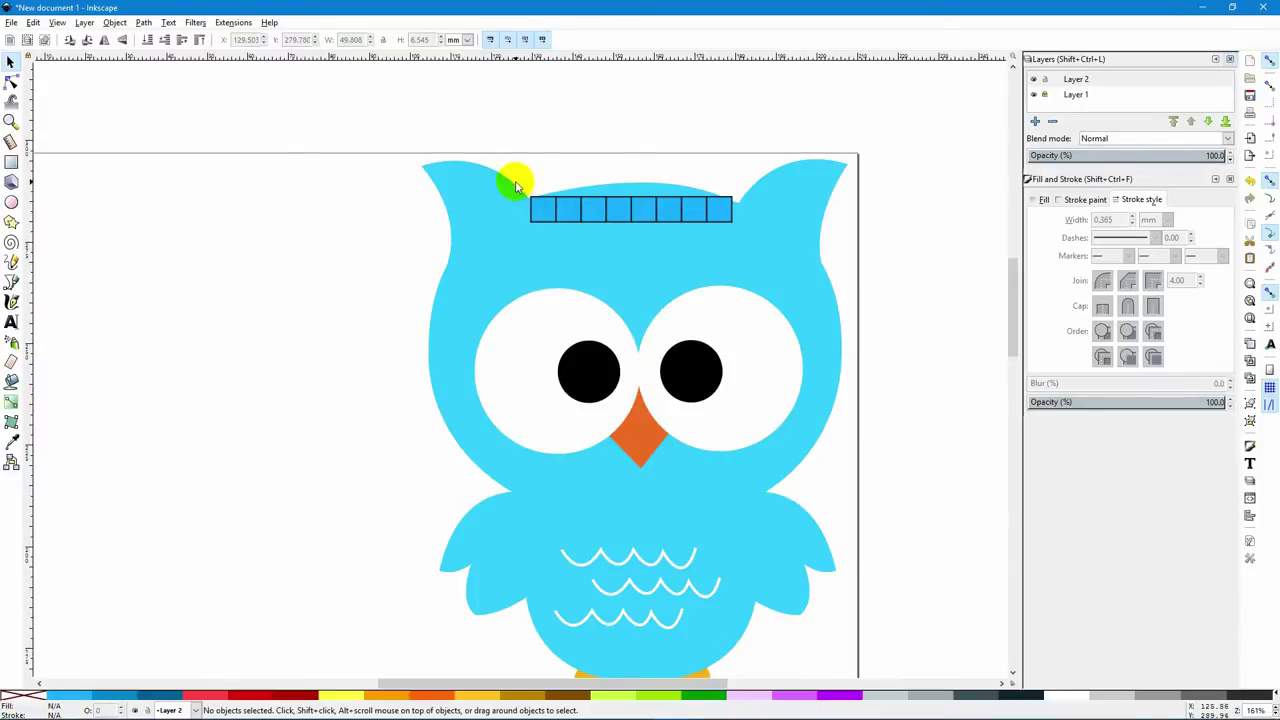
Duplicate the row of eight squares downward, snapping the copies corner to corner into a four-row block above the eyes
{"action": "left_click_drag", "start_coordinate": [516, 186], "coordinate": [776, 250]}
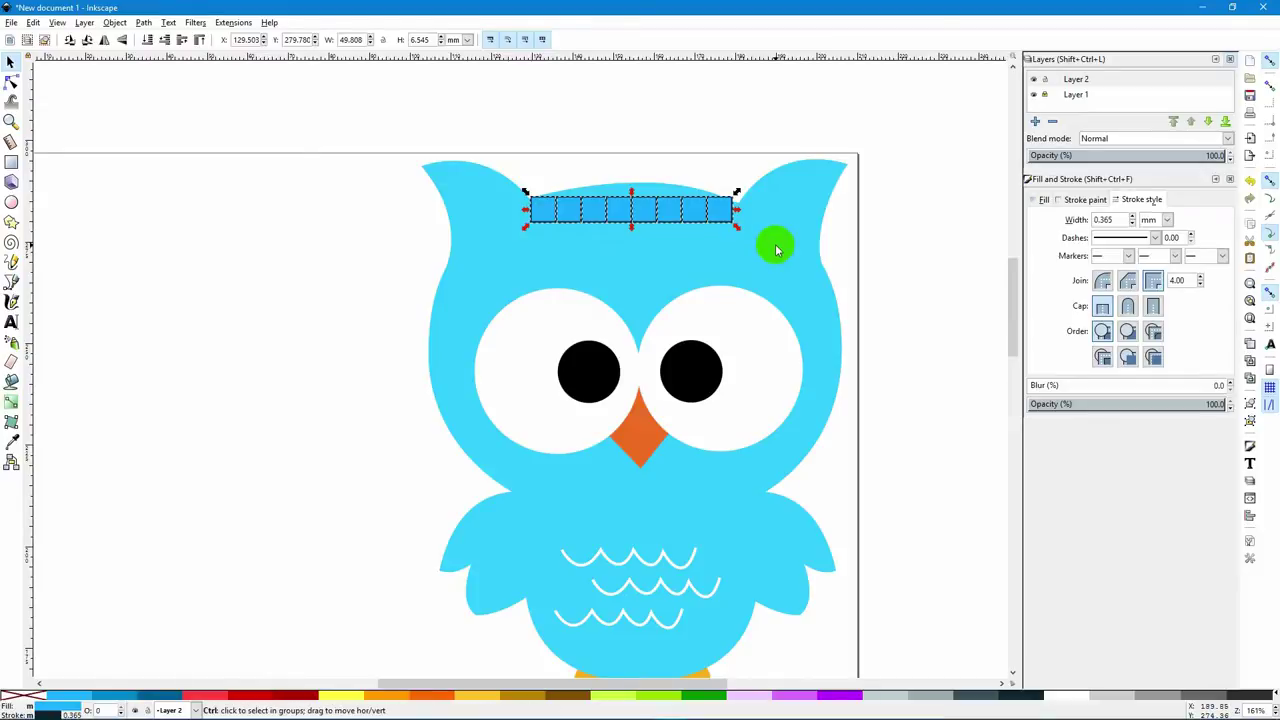
{"action": "key", "text": "ctrl+d"}
{"action": "left_click_drag", "start_coordinate": [615, 215], "coordinate": [612, 282]}
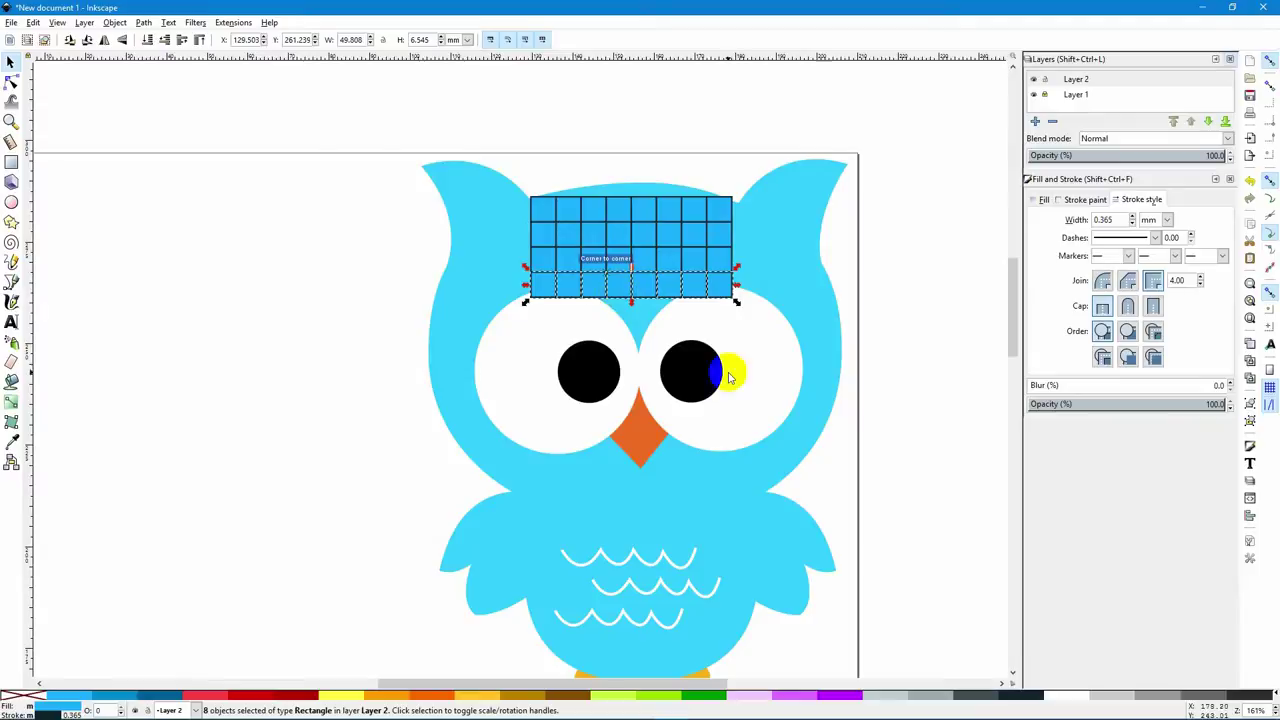
{"action": "left_click_drag", "start_coordinate": [714, 323], "coordinate": [634, 314]}
{"action": "key", "text": "Escape"}
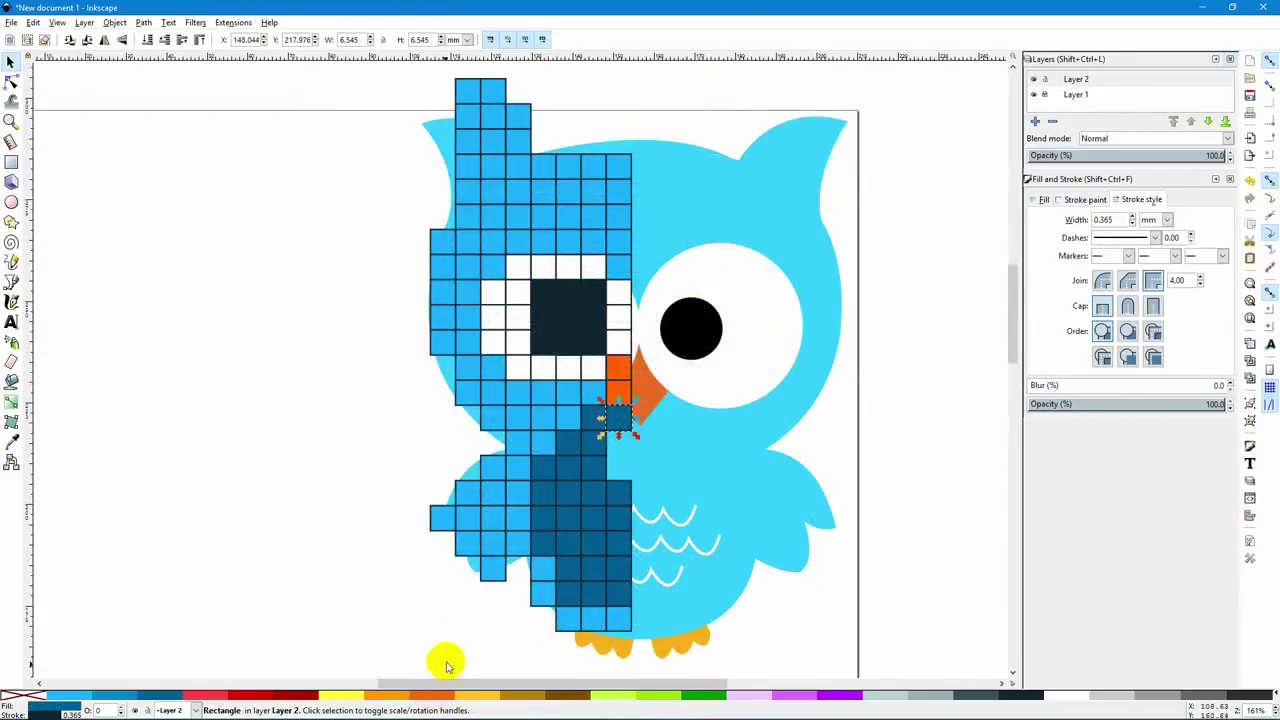
Copy two stacked dark blue chest squares and snap the pasted pair into the gap directly below the orange beak squares
{"action": "left_click_drag", "start_coordinate": [649, 466], "coordinate": [624, 503]}
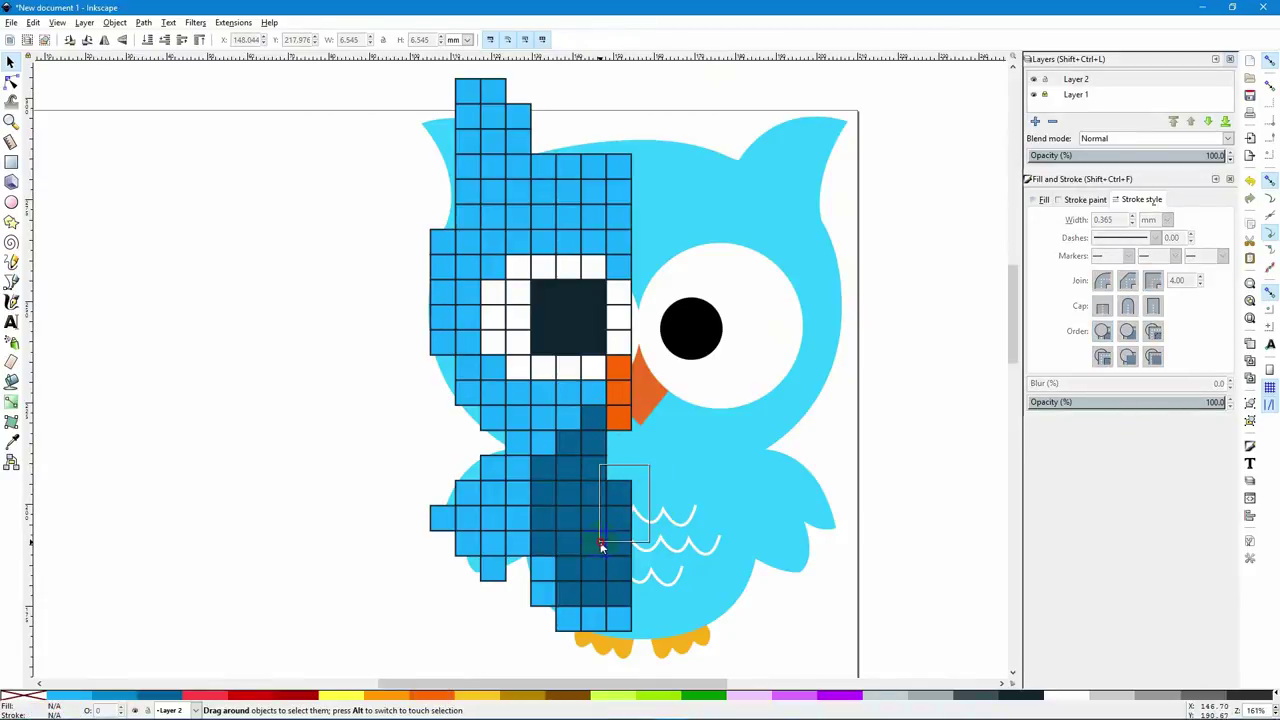
{"action": "left_click_drag", "start_coordinate": [600, 545], "coordinate": [602, 546]}
{"action": "key", "text": "ctrl+c"}
{"action": "key", "text": "ctrl+v"}
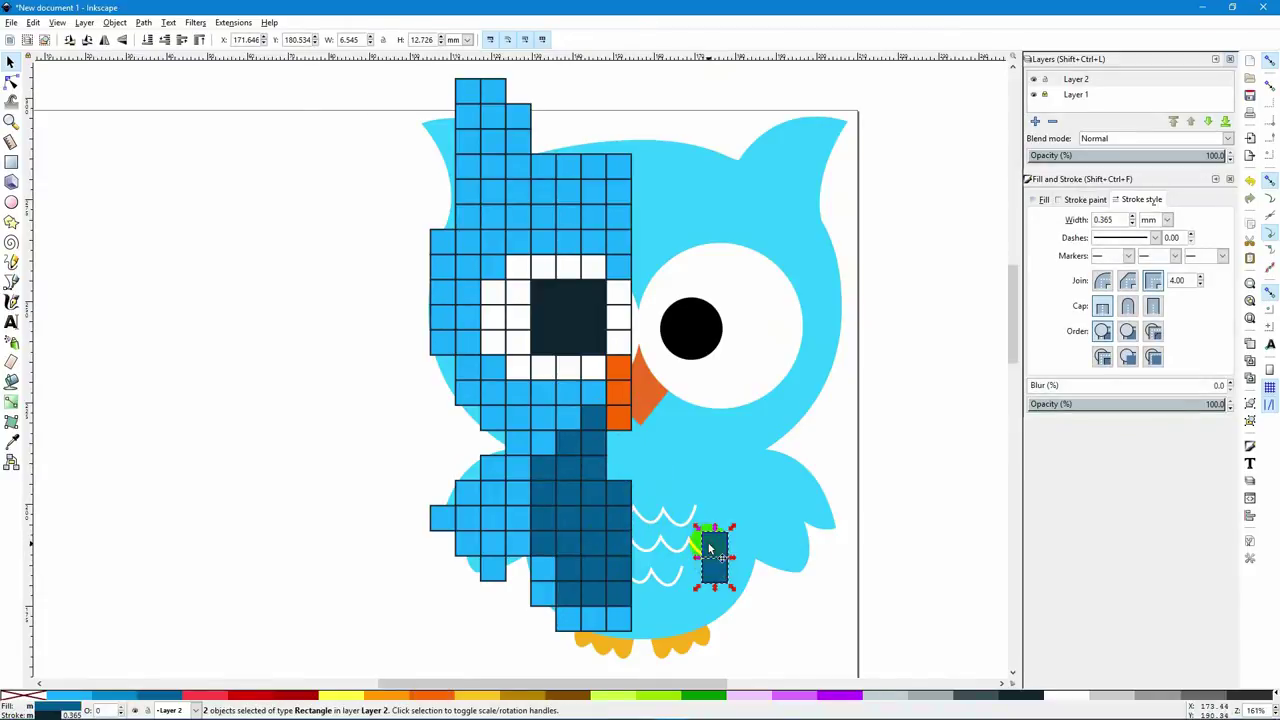
{"action": "left_click_drag", "start_coordinate": [710, 548], "coordinate": [614, 443]}
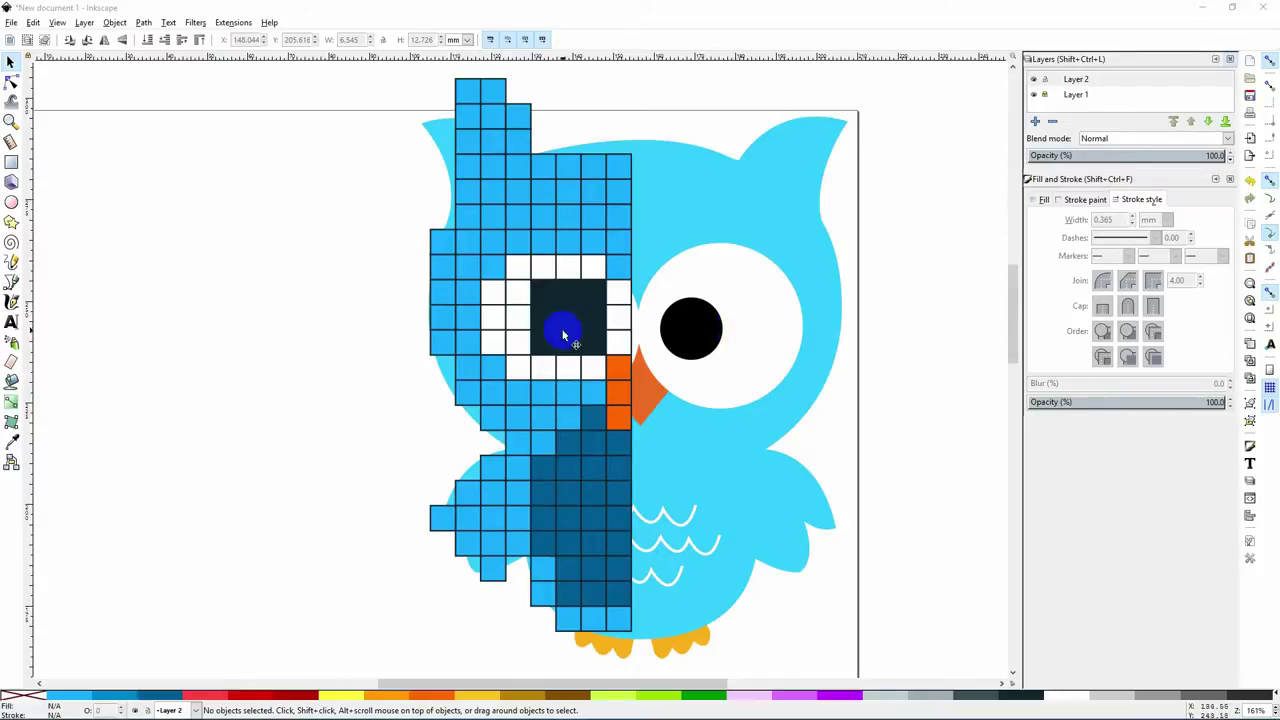
Copy all squares of the finished half of the mosaic and paste the copy over the uncovered half of the owl
{"action": "left_click", "coordinate": [367, 68]}
{"action": "left_click_drag", "start_coordinate": [362, 66], "coordinate": [722, 655]}
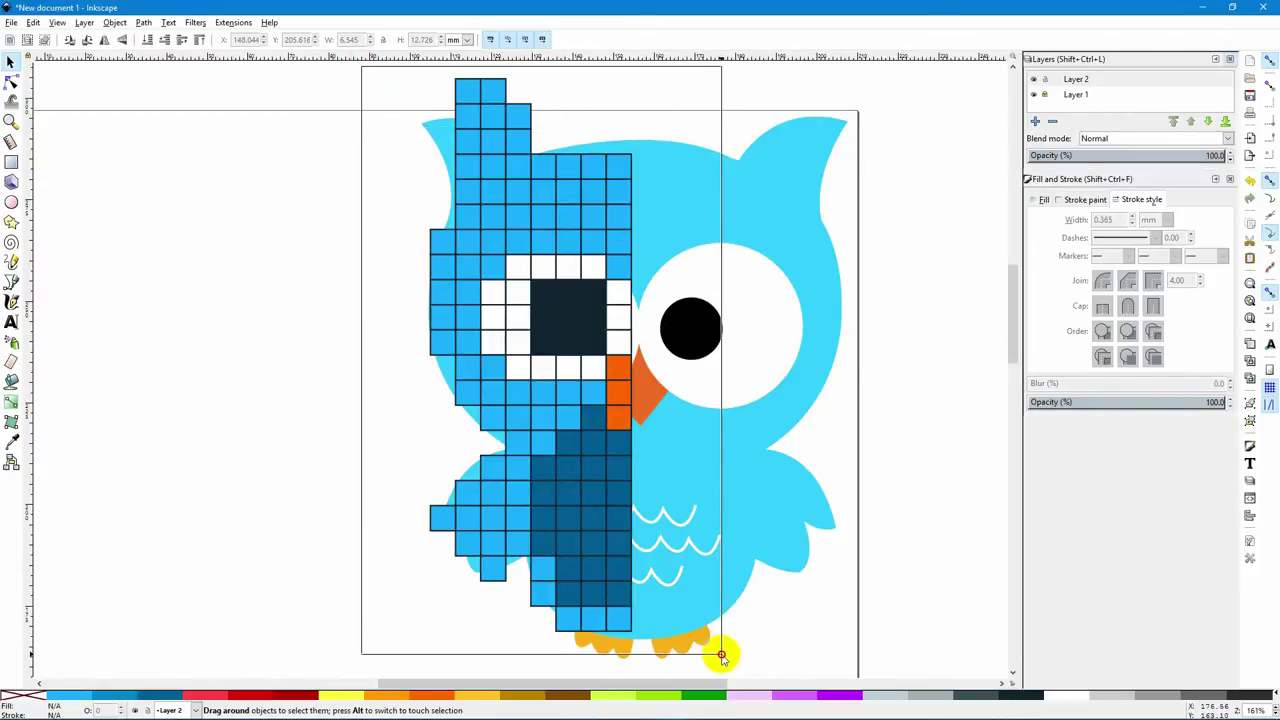
{"action": "key", "text": "ctrl+c"}
{"action": "left_click_drag", "start_coordinate": [722, 655], "coordinate": [722, 656]}
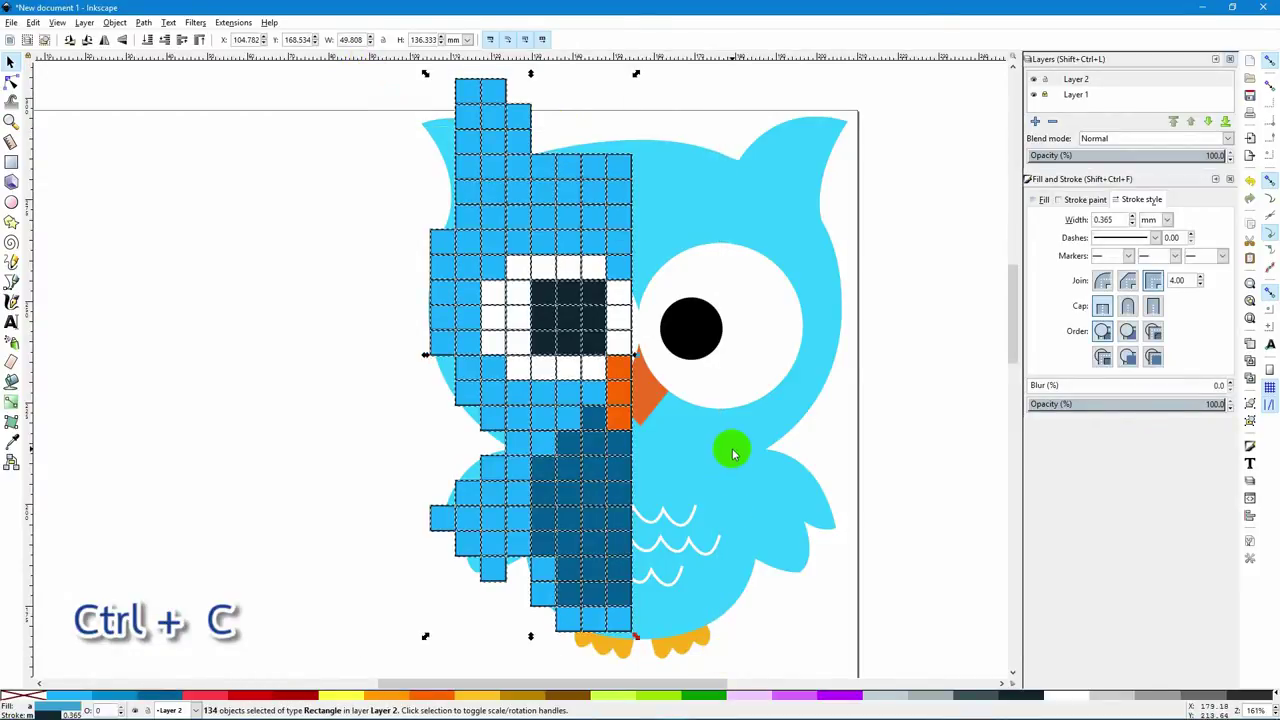
{"action": "key", "text": "ctrl+v"}
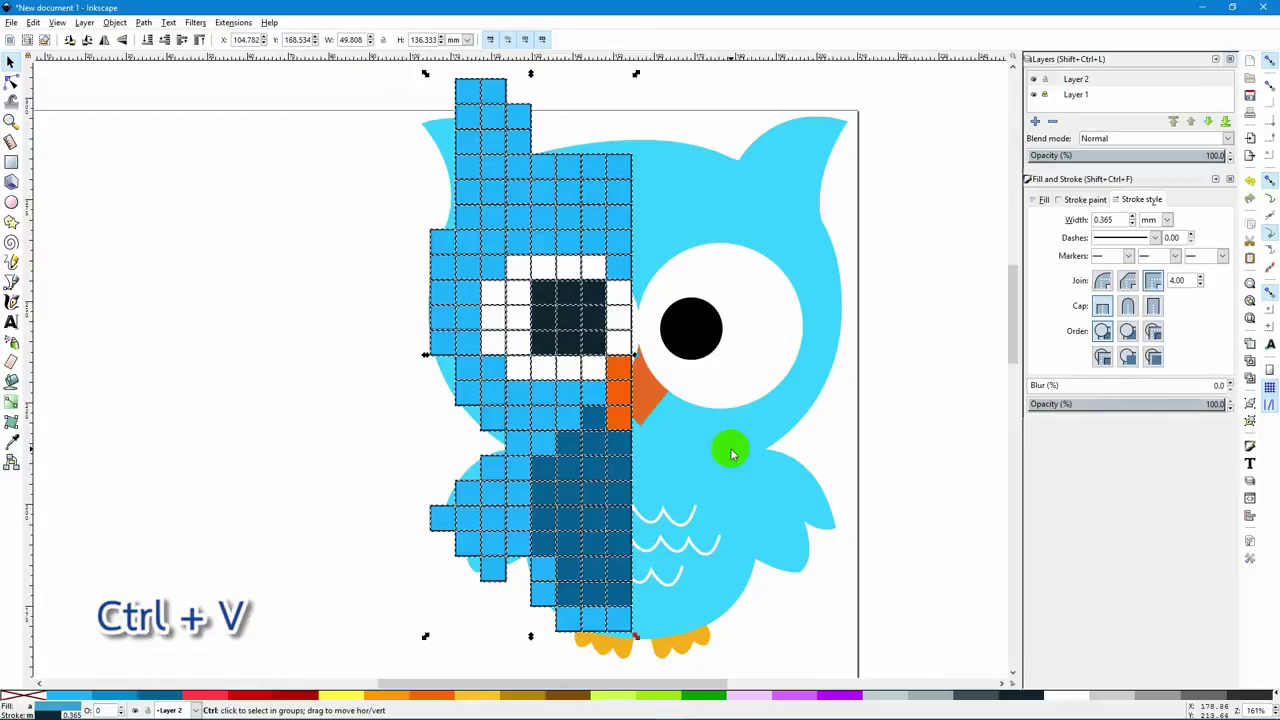
{"action": "left_click_drag", "start_coordinate": [714, 283], "coordinate": [783, 203]}
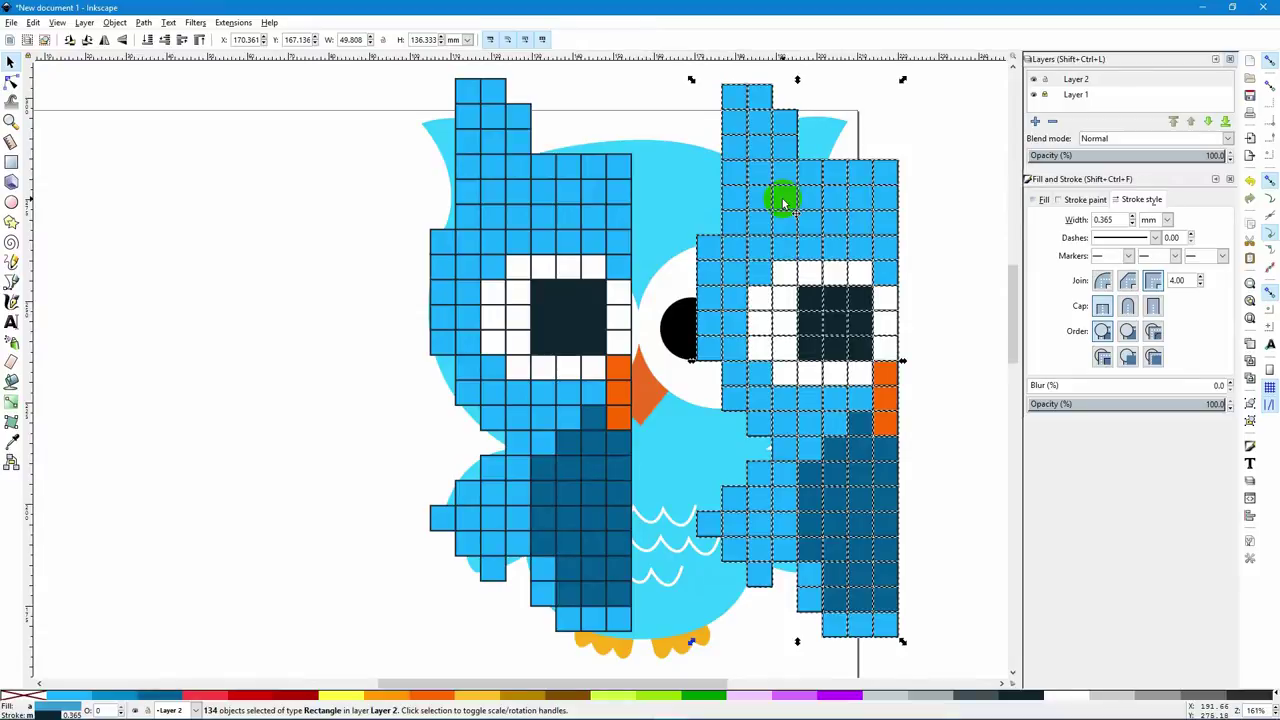
Flip the pasted half of the mosaic horizontally
{"action": "key", "text": "ctrl+z"}
{"action": "key", "text": "ctrl+shift+z"}
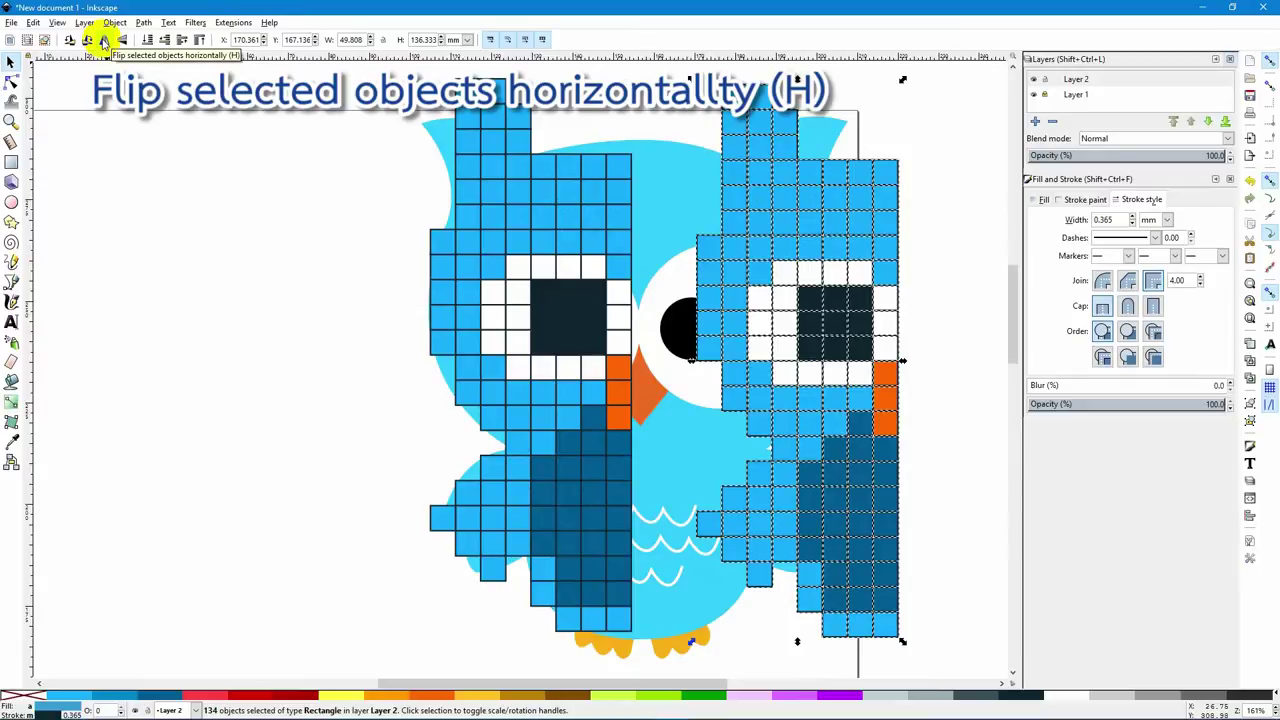
{"action": "left_click", "coordinate": [104, 40]}
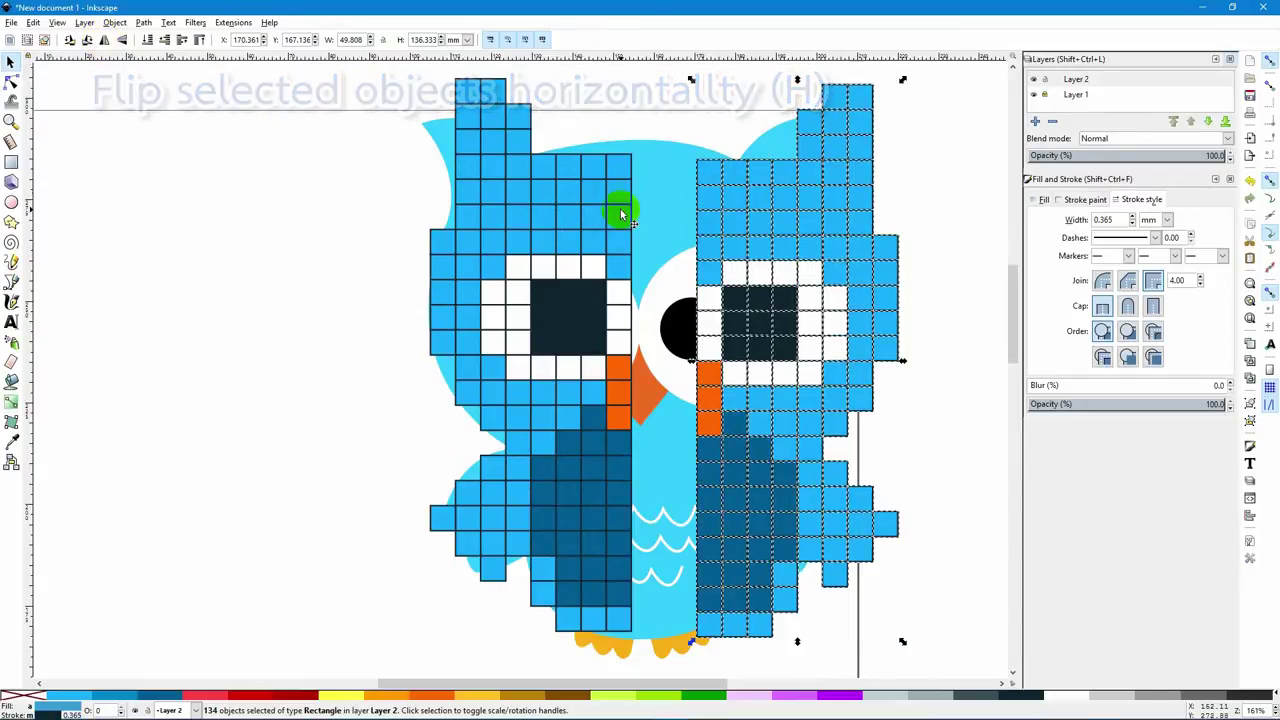
Move the flipped half of the mosaic against the finished half, snapping their edges together along the owl's centre line
{"action": "left_click_drag", "start_coordinate": [816, 268], "coordinate": [742, 241]}
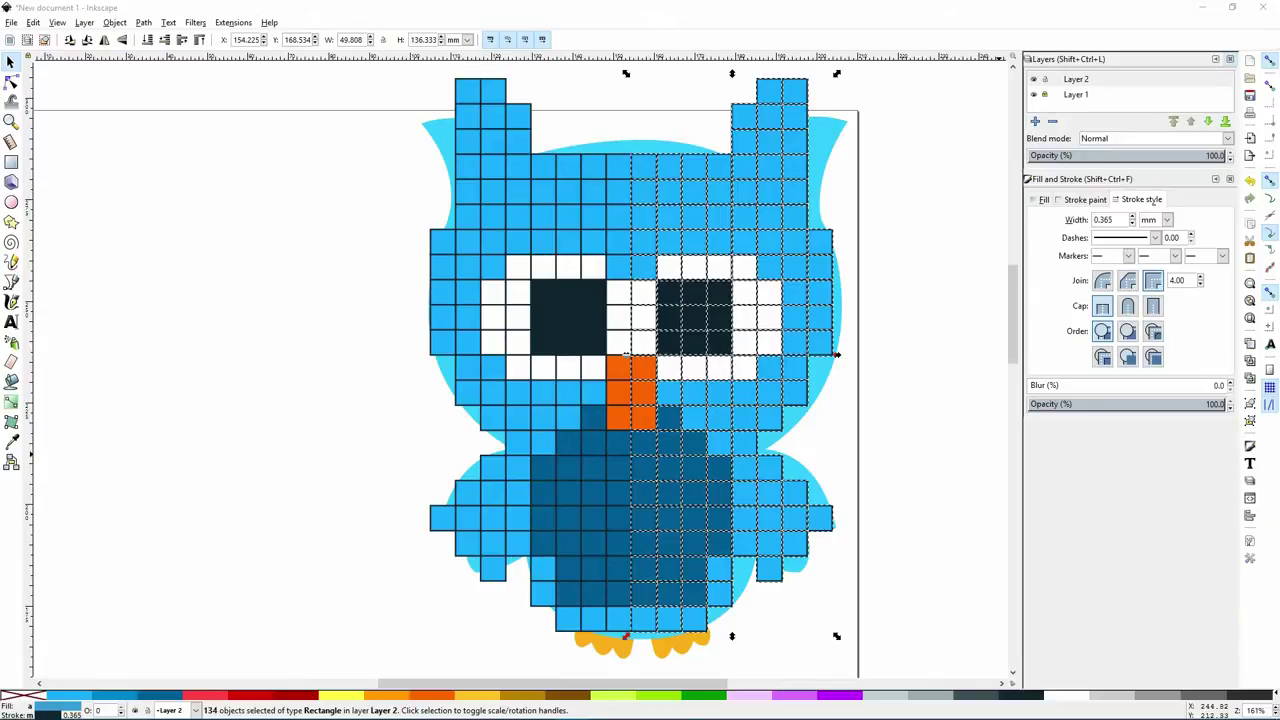
{"action": "left_click", "coordinate": [614, 442]}
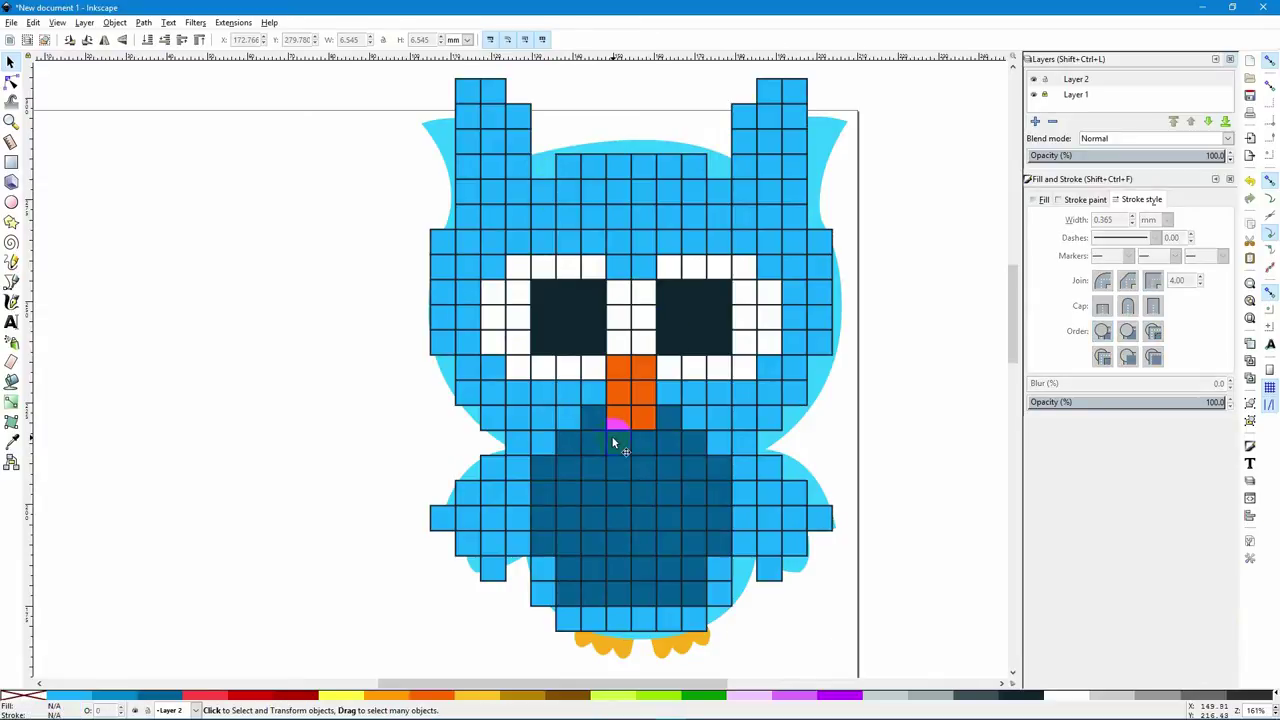
Fill six dark blue chest squares with white, alternating between two adjacent rows to form a zigzag feather pattern
{"action": "left_click", "coordinate": [573, 520]}
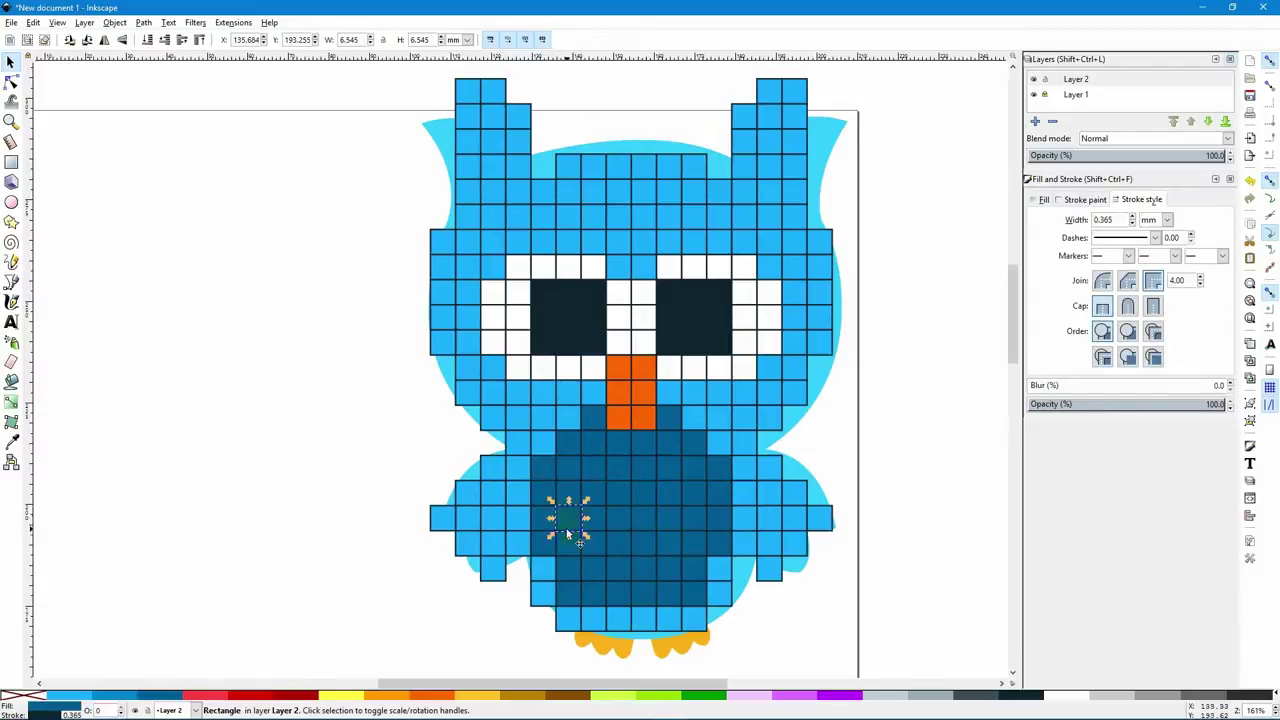
{"action": "left_click", "coordinate": [1064, 699]}
{"action": "key", "text": "ctrl+c"}
{"action": "key", "text": "ctrl+v"}
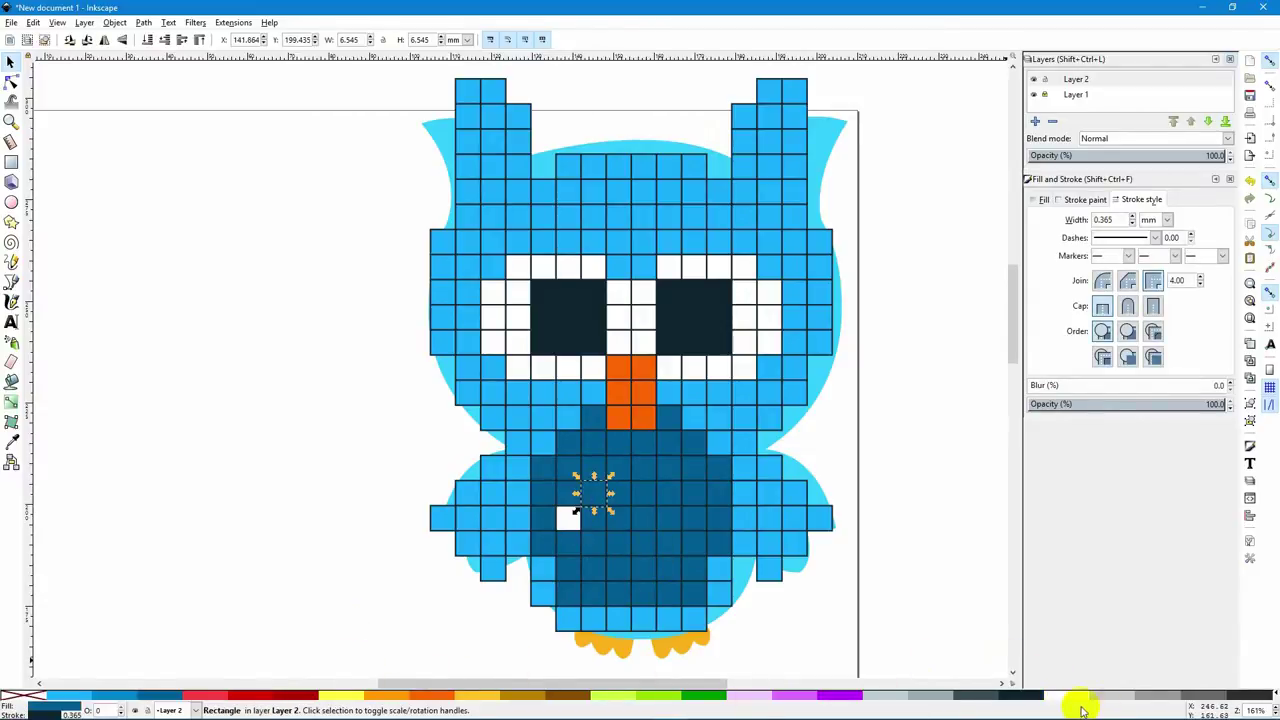
{"action": "left_click", "coordinate": [612, 520]}
{"action": "left_click", "coordinate": [1064, 699]}
{"action": "left_click", "coordinate": [648, 492]}
{"action": "left_click", "coordinate": [1064, 699]}
{"action": "left_click", "coordinate": [669, 517]}
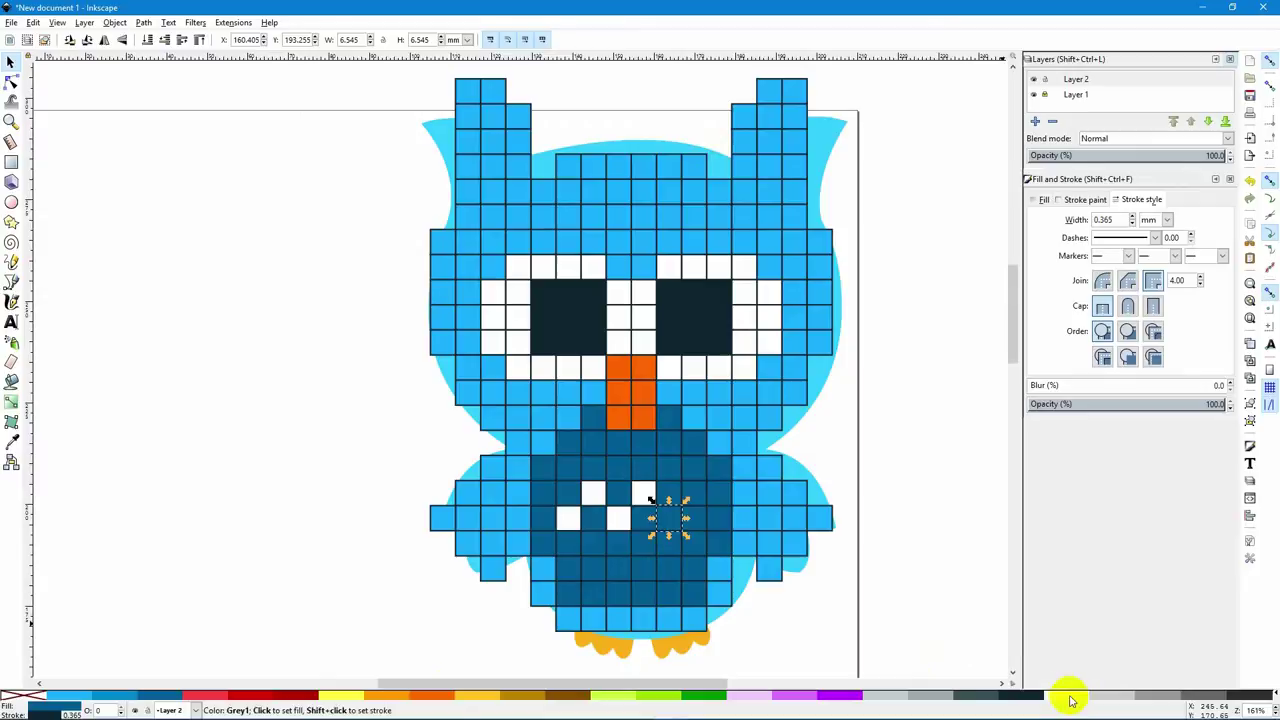
{"action": "left_click", "coordinate": [1066, 699]}
{"action": "left_click", "coordinate": [697, 494]}
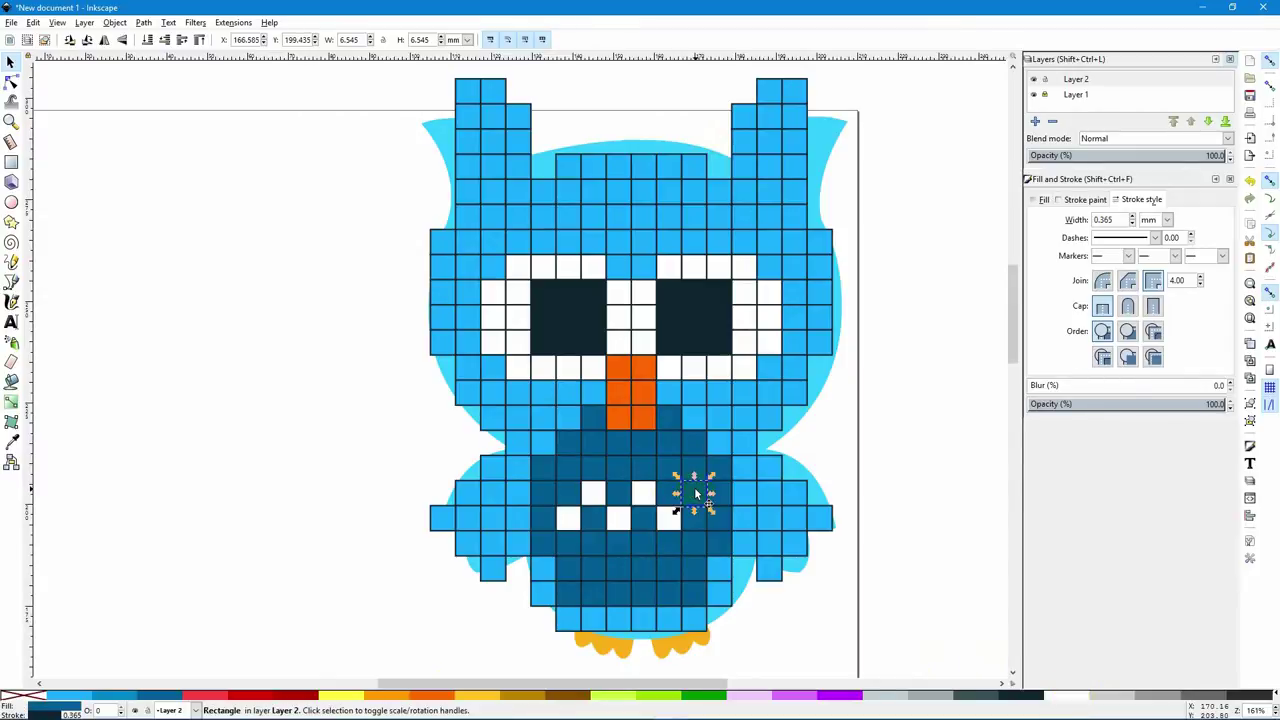
{"action": "left_click", "coordinate": [1066, 699]}
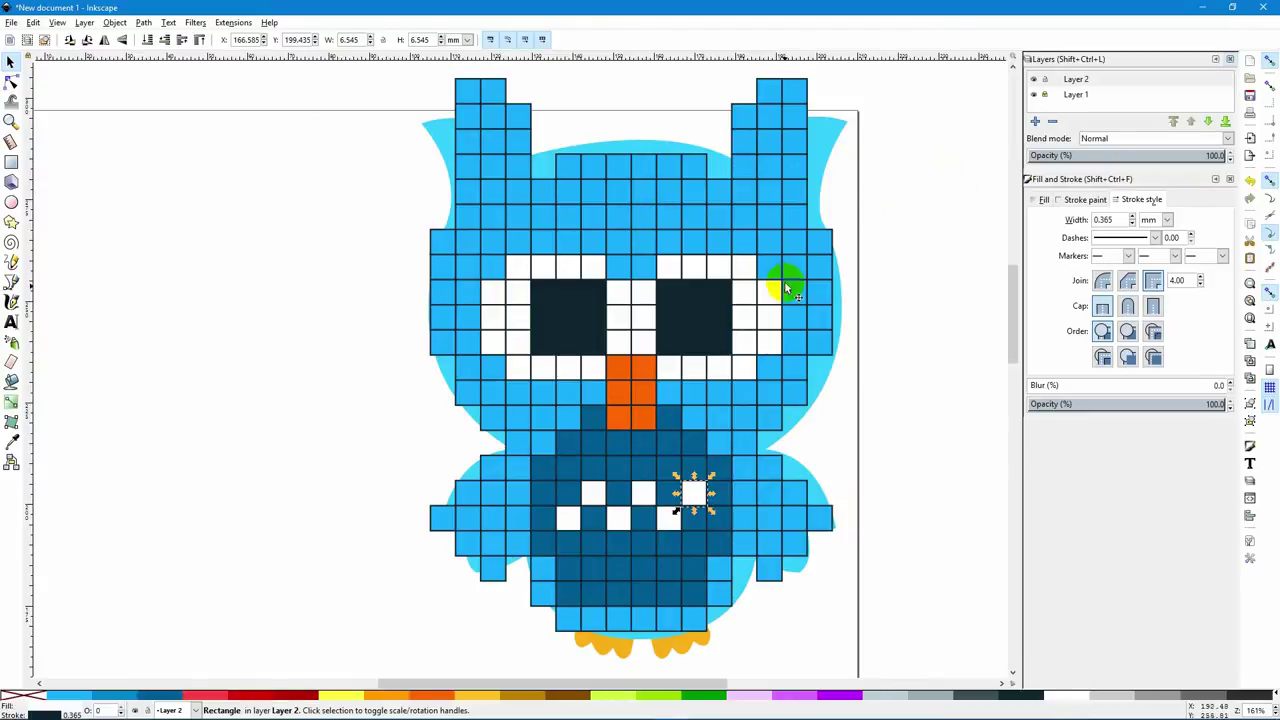
Hide Layer 1 and reshape both ears by moving two blue squares per ear from the outer edge to the inner corner
{"action": "left_click", "coordinate": [1034, 95]}
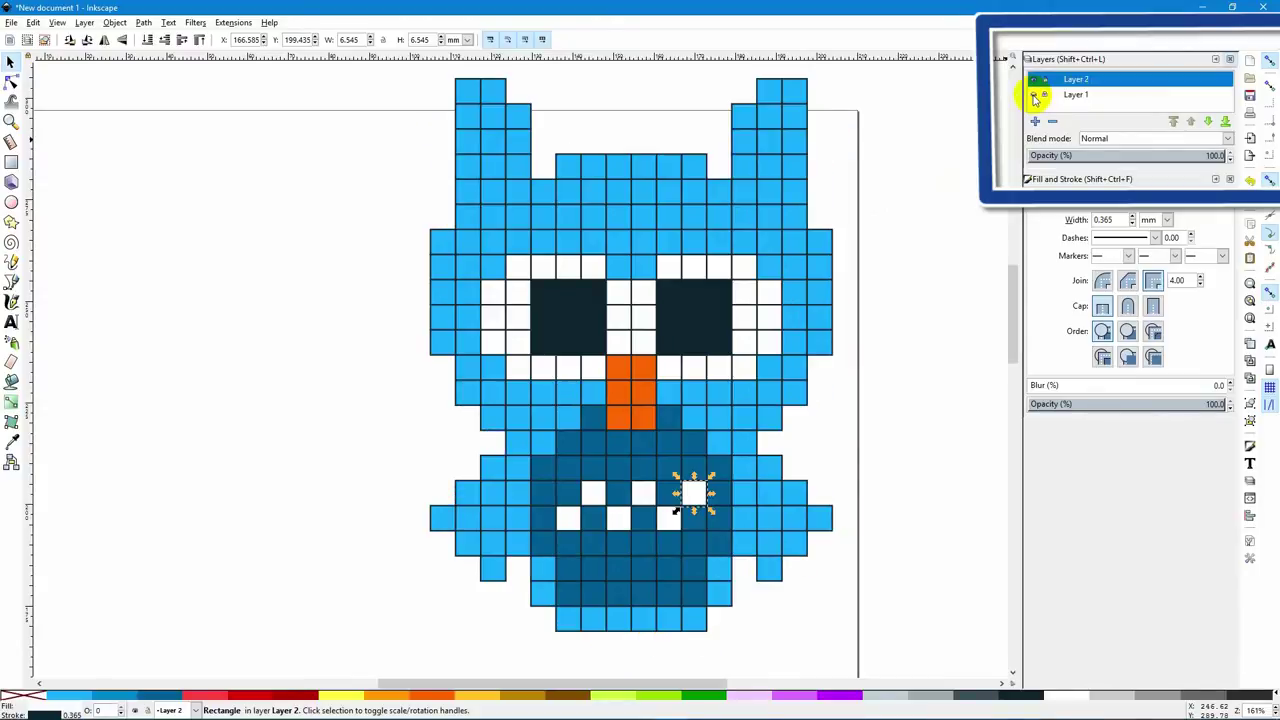
{"action": "left_click", "coordinate": [838, 470]}
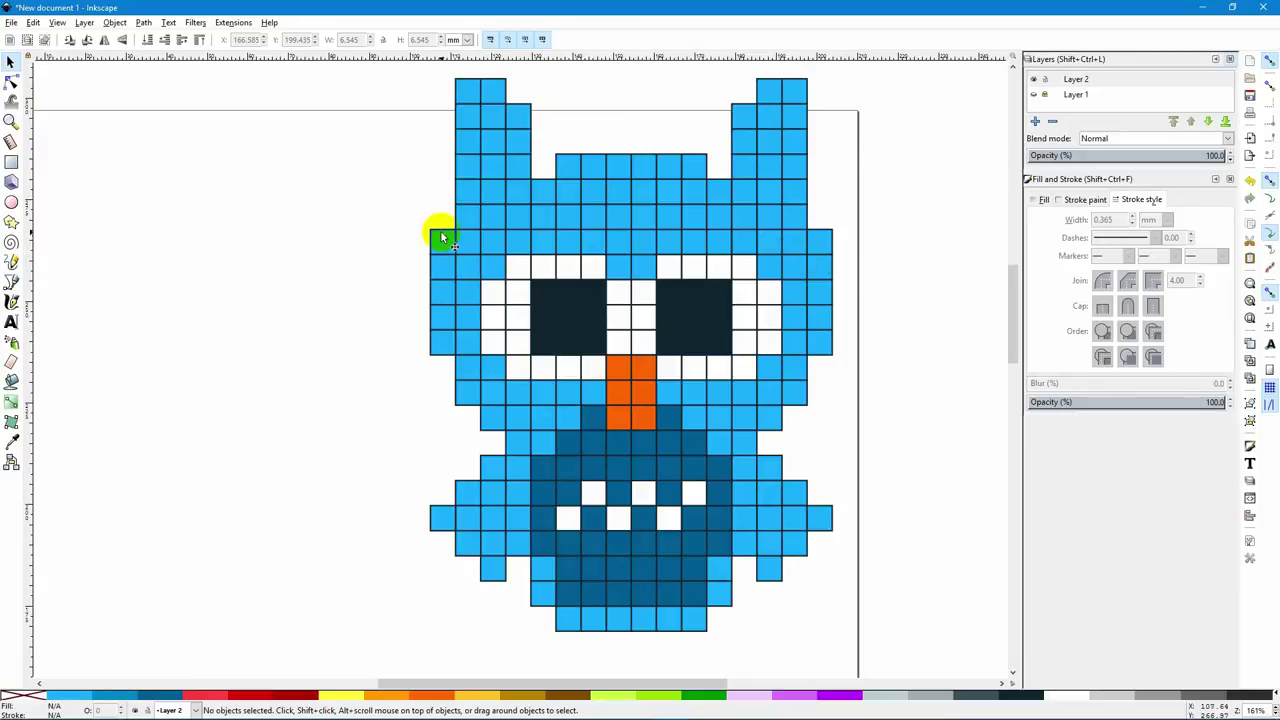
{"action": "left_click_drag", "start_coordinate": [464, 196], "coordinate": [543, 140]}
{"action": "left_click_drag", "start_coordinate": [767, 155], "coordinate": [716, 150]}
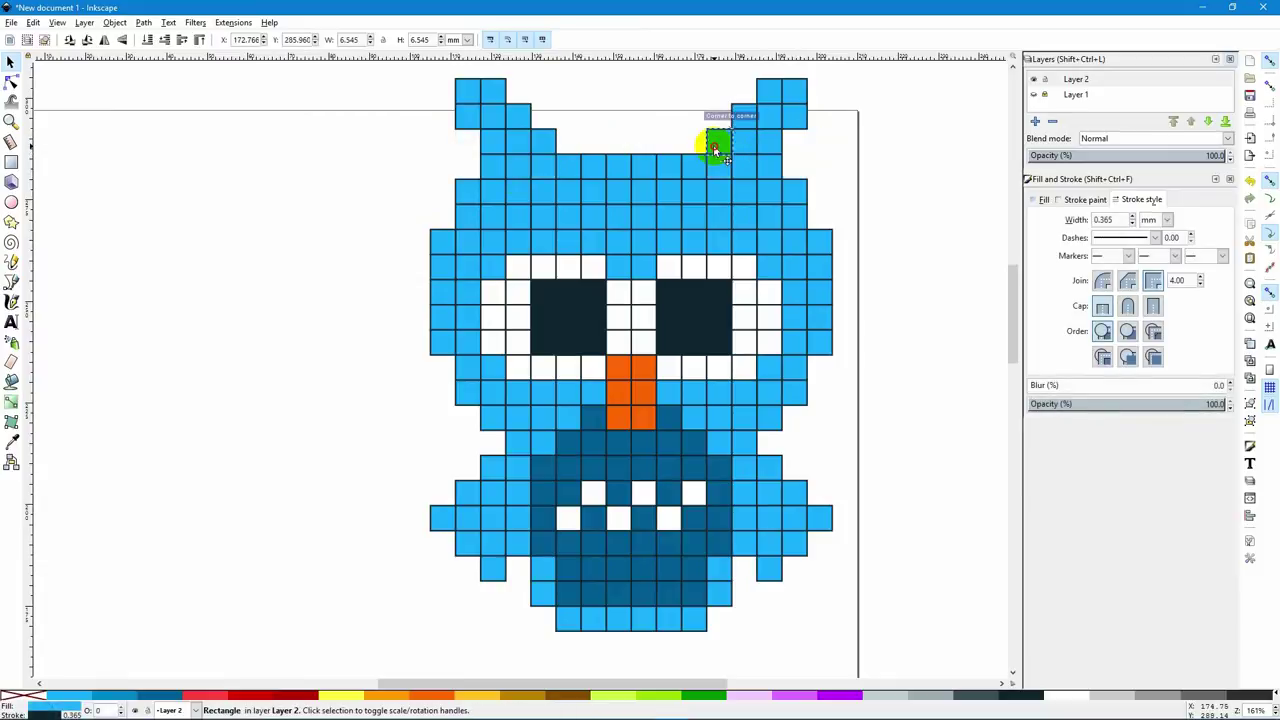
{"action": "left_click", "coordinate": [877, 208]}
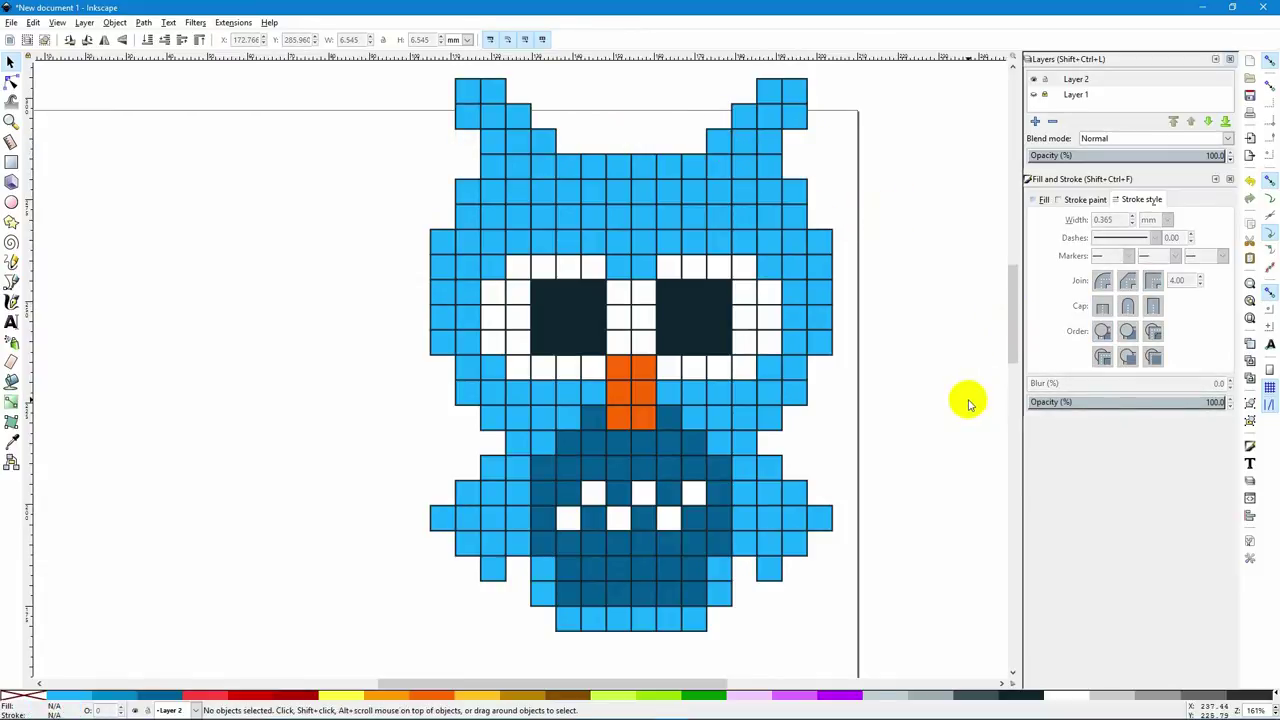
Duplicate the leftmost square of the owl's bottom row, snap the copy diagonally below it, and fill the copy with orange
{"action": "scroll", "coordinate": [717, 580], "scroll_direction": "down", "scroll_amount": 1}
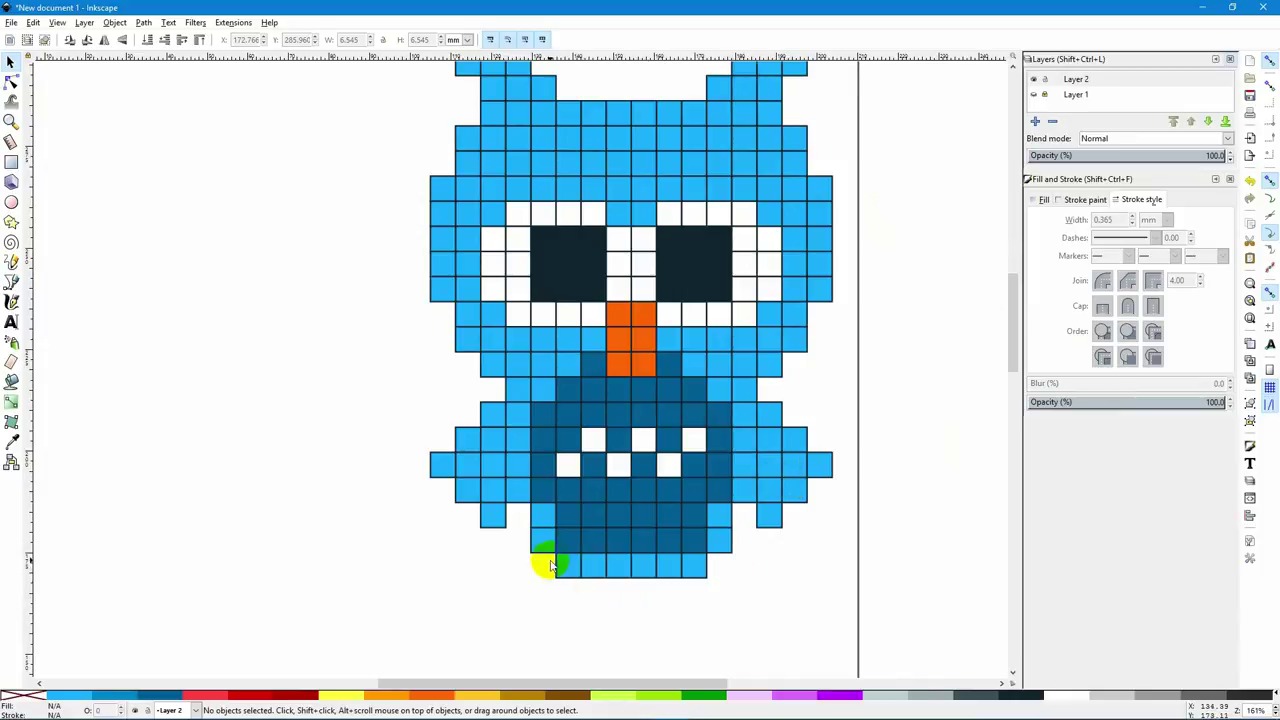
{"action": "left_click", "coordinate": [580, 570]}
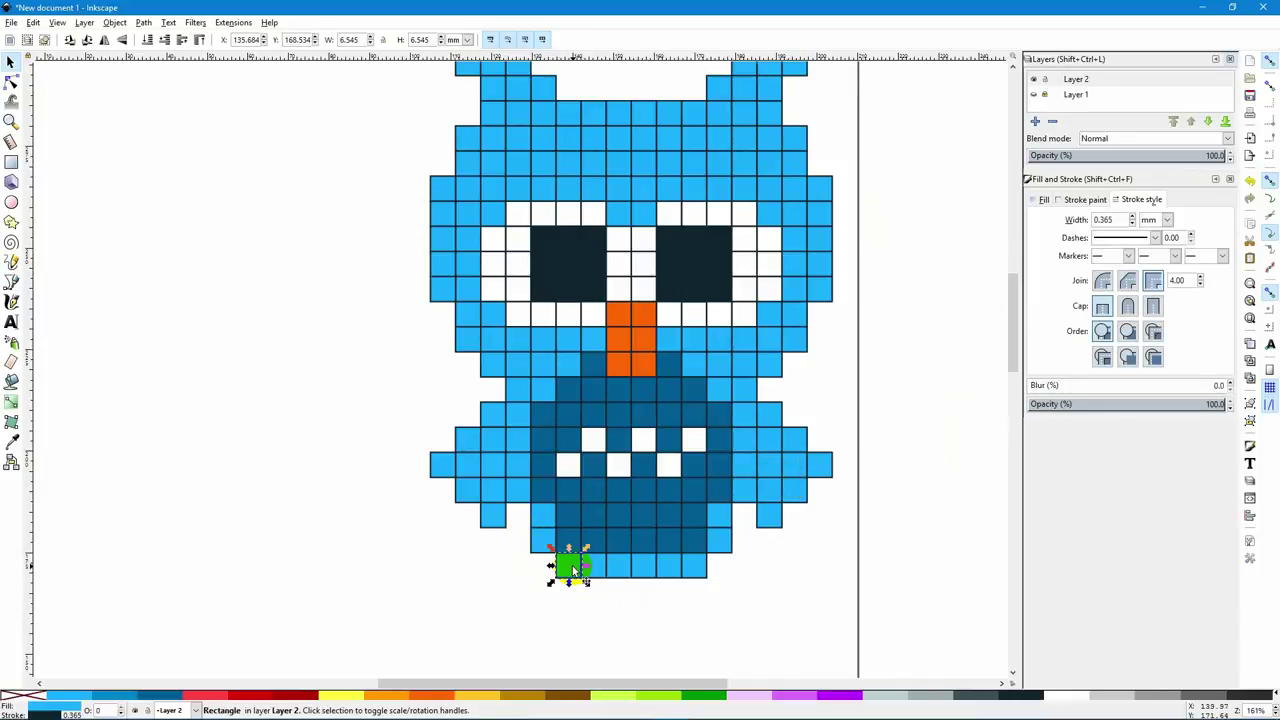
{"action": "left_click_drag", "start_coordinate": [578, 572], "coordinate": [597, 596]}
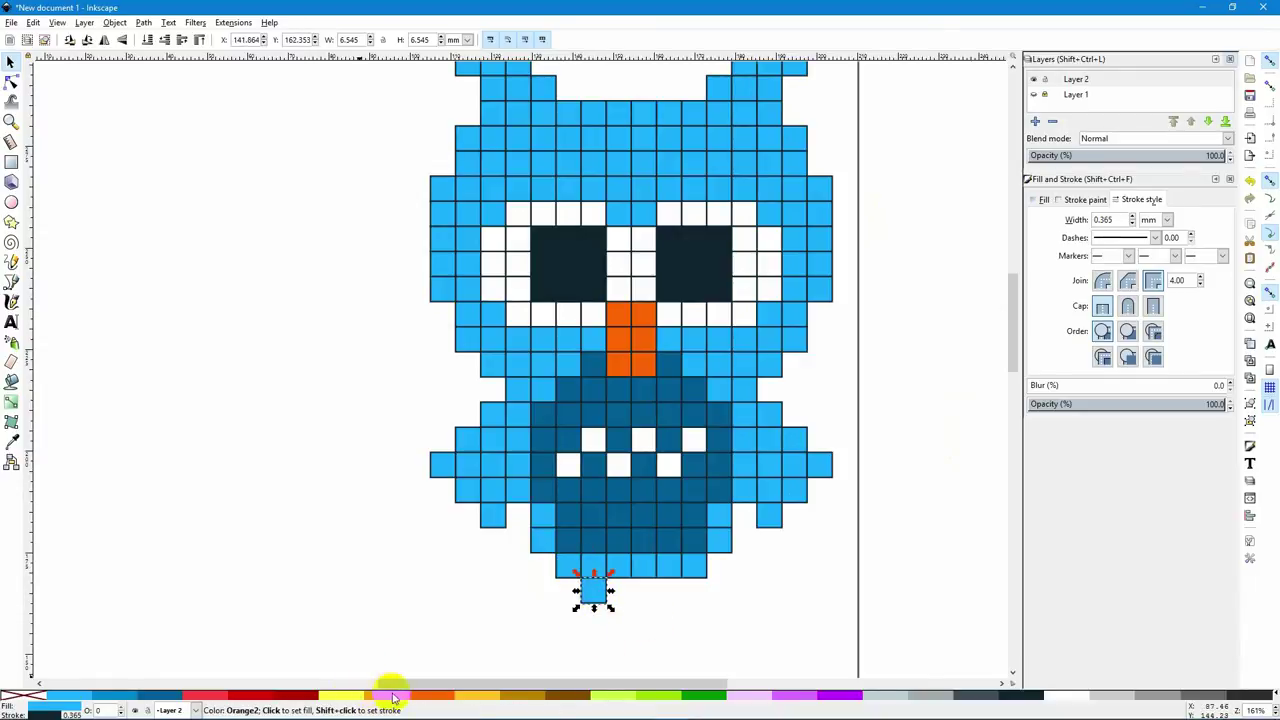
{"action": "left_click", "coordinate": [425, 695]}
Duplicate the orange square into a foot with one square above three, and place matching feet under both sides of the body
{"action": "key", "text": "ctrl+d"}
{"action": "left_click_drag", "start_coordinate": [600, 598], "coordinate": [640, 578]}
{"action": "key", "text": "ctrl+d"}
{"action": "left_click", "coordinate": [592, 614]}
{"action": "key", "text": "ctrl+d"}
{"action": "left_click", "coordinate": [566, 640]}
{"action": "key", "text": "ctrl+d"}
{"action": "left_click_drag", "start_coordinate": [592, 620], "coordinate": [560, 618]}
{"action": "left_click", "coordinate": [615, 648]}
{"action": "left_click", "coordinate": [794, 494]}
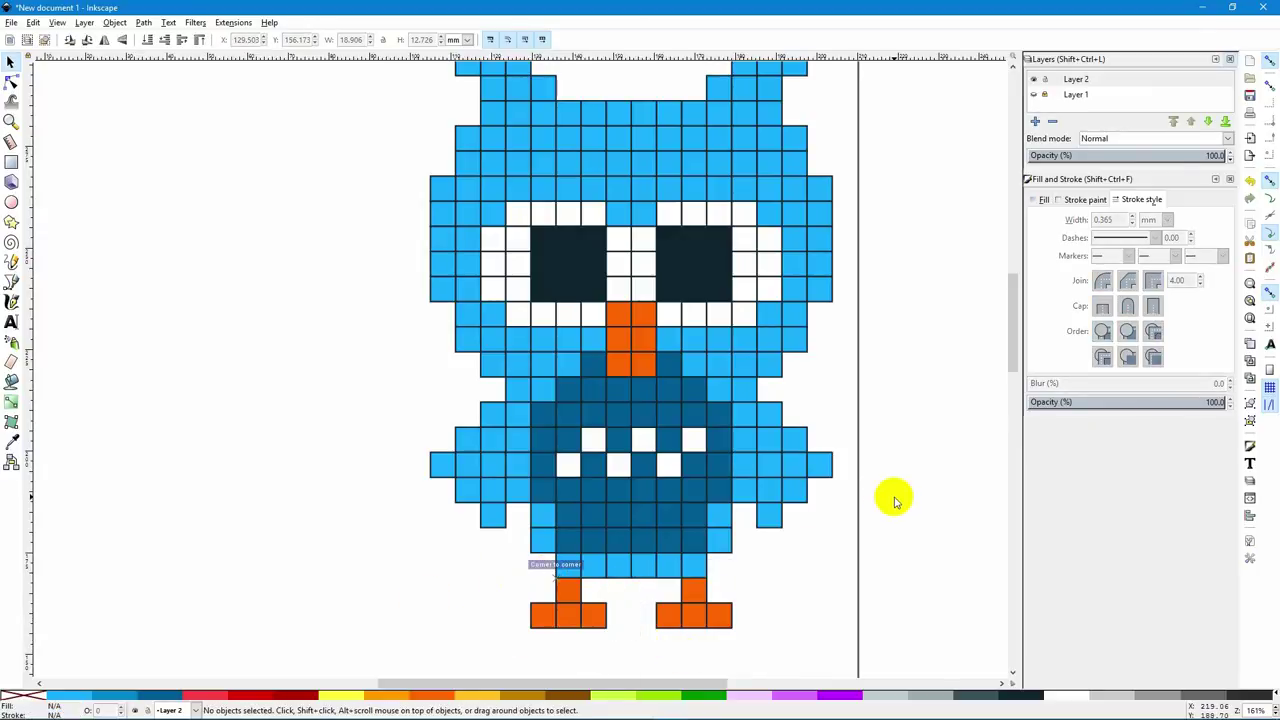
Fit the whole owl mosaic in the view
{"action": "scroll", "coordinate": [1008, 337], "scroll_direction": "up", "scroll_amount": 3}
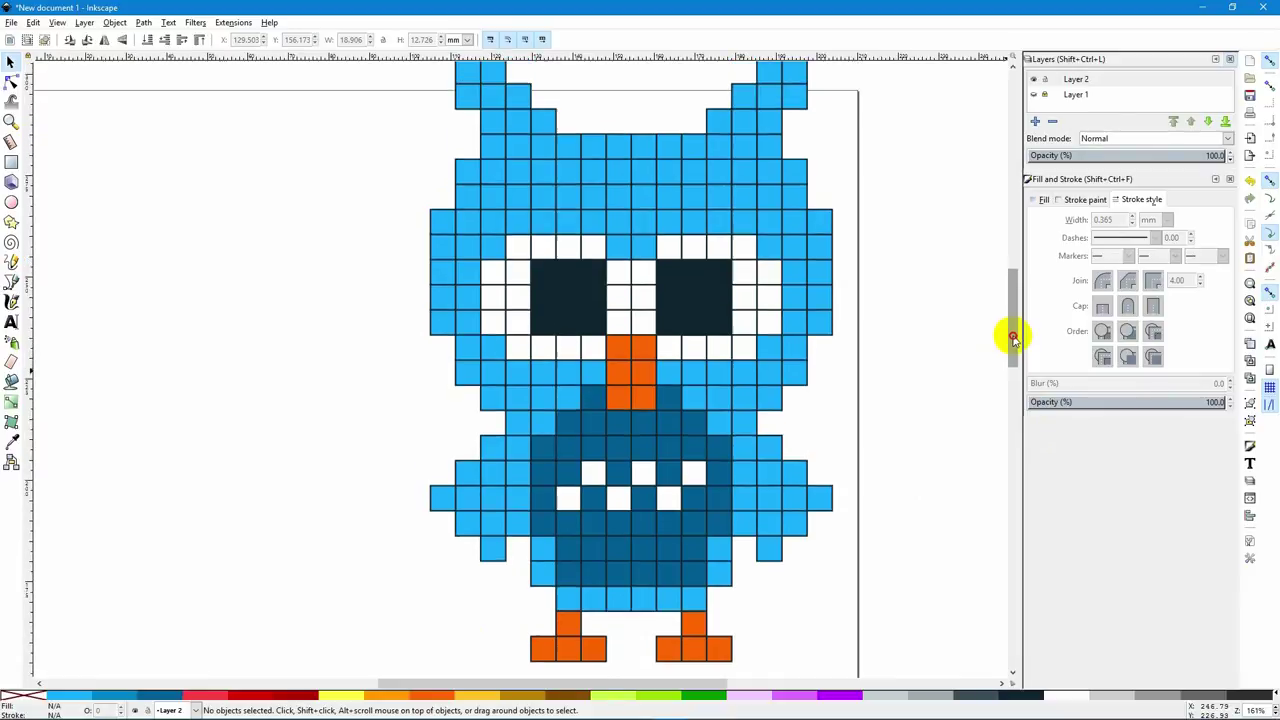
{"action": "left_click_drag", "start_coordinate": [1013, 337], "coordinate": [1008, 334]}
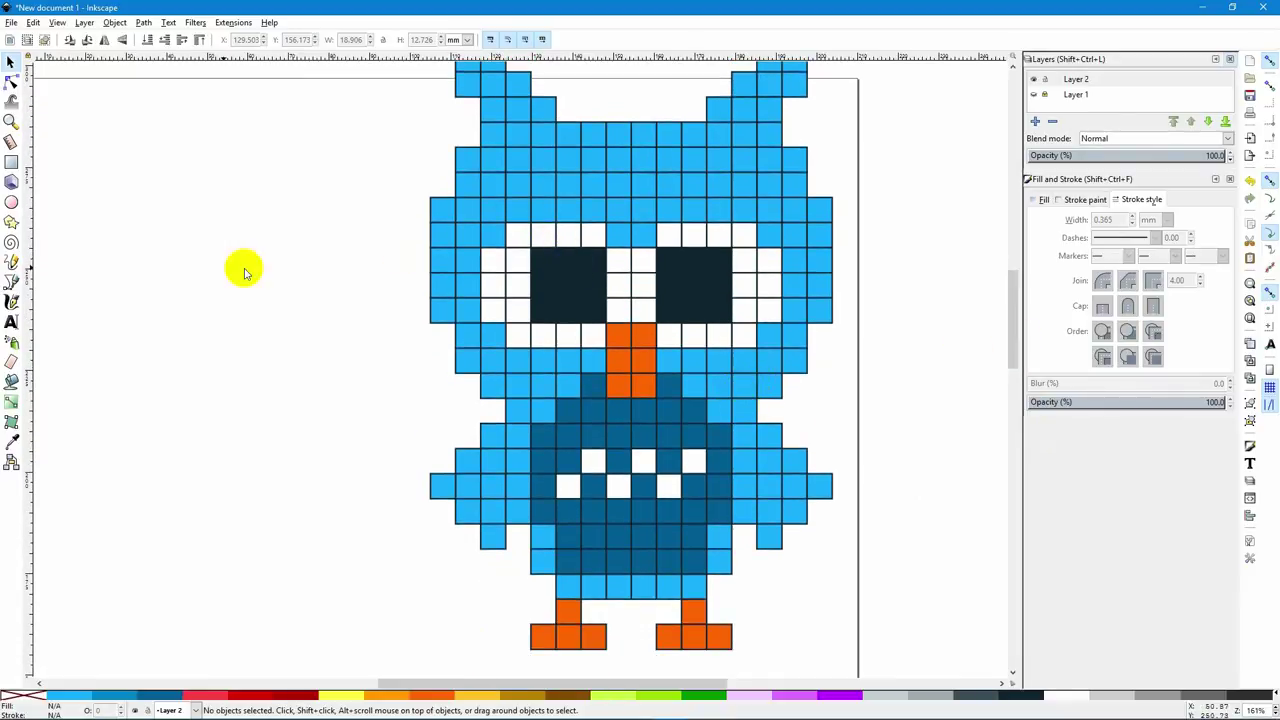
{"action": "left_click", "coordinate": [11, 120]}
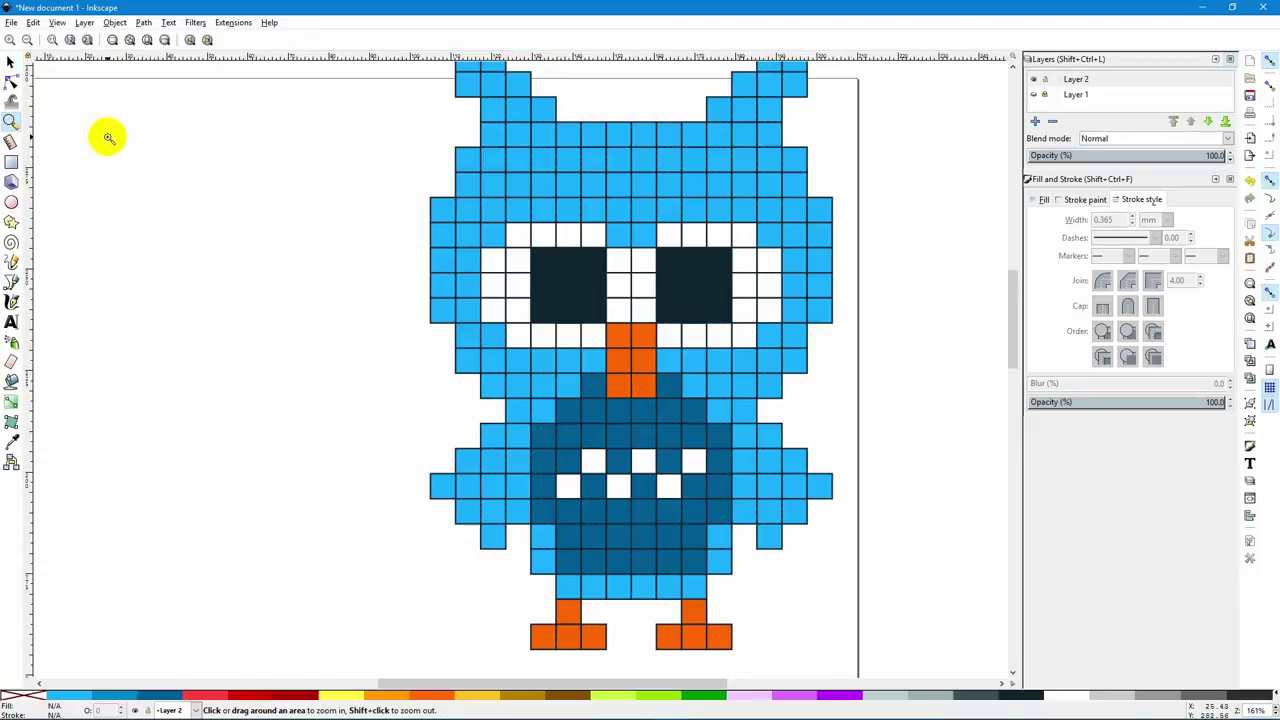
{"action": "left_click", "coordinate": [129, 41]}
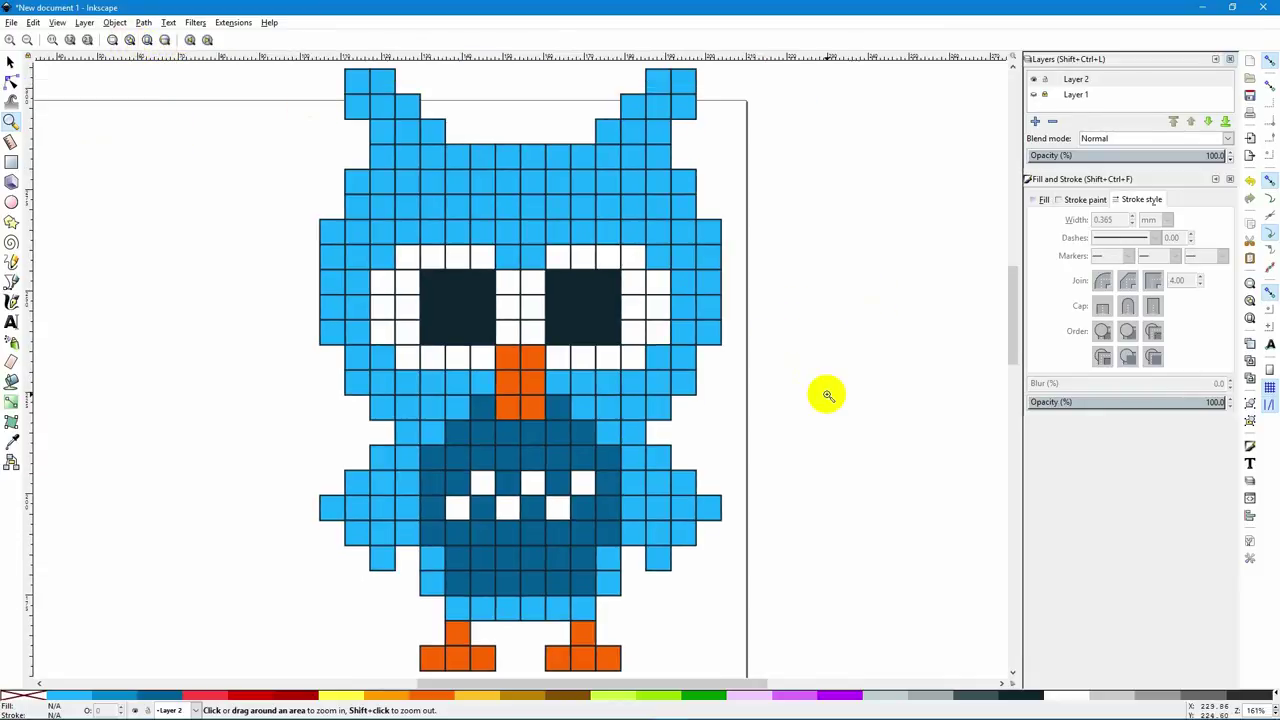